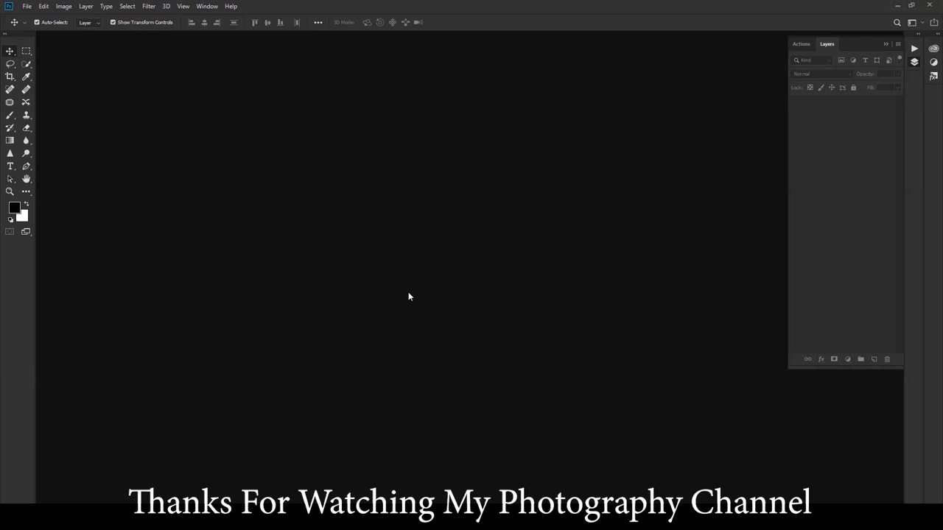
# Open the portrait image 5d14d6cbdf9f9.png
pyautogui.hotkey('ctrl', 'o')
pyautogui.click(368, 81)
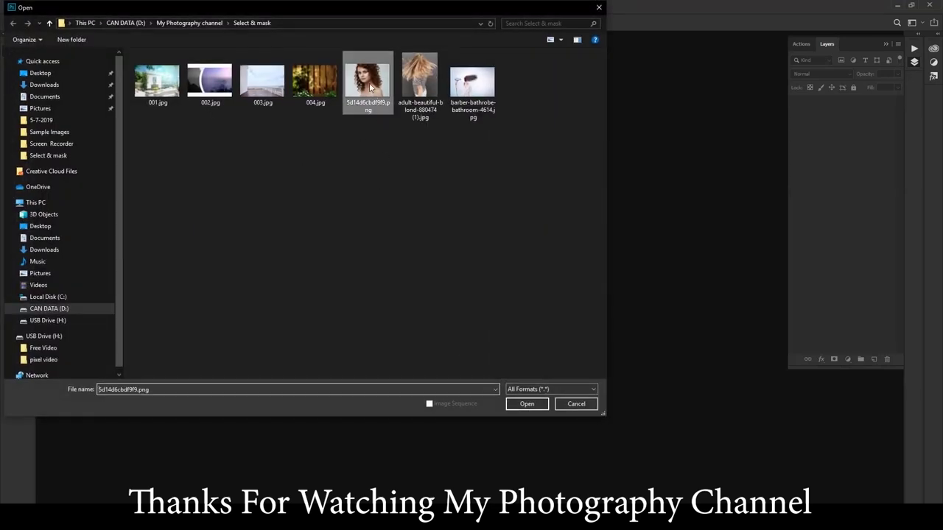
pyautogui.click(540, 402)
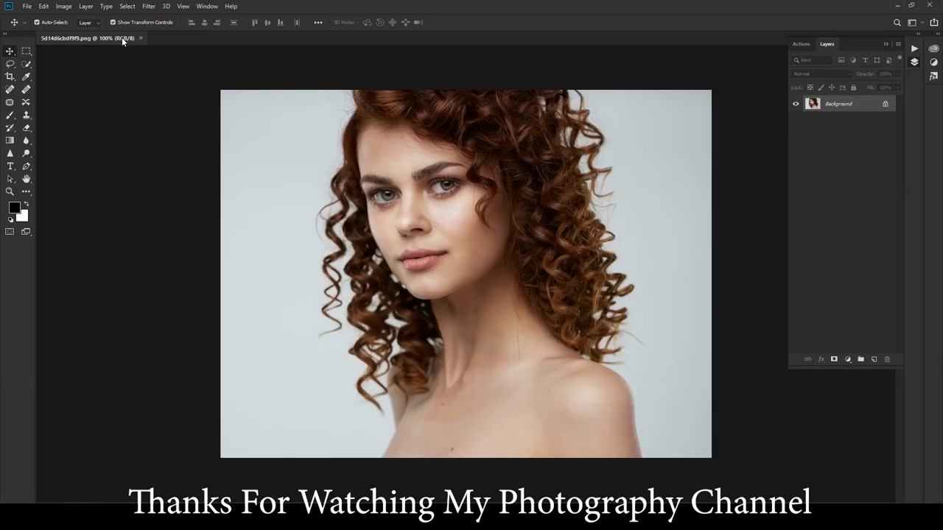
# Float the portrait document in its own window, enlarged and repositioned slightly
pyautogui.moveTo(122, 37); pyautogui.dragTo(135, 69)
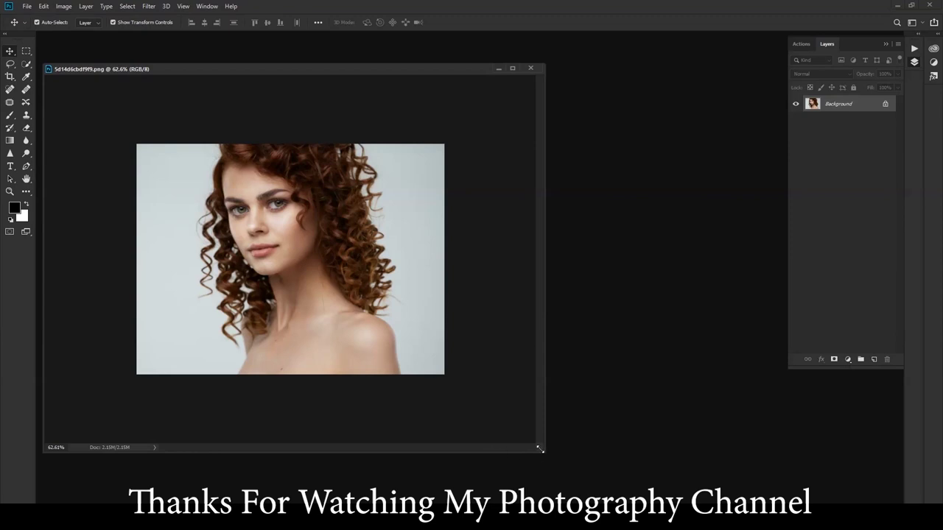
pyautogui.moveTo(541, 449); pyautogui.dragTo(700, 470)
pyautogui.scroll(5, 423, 195)
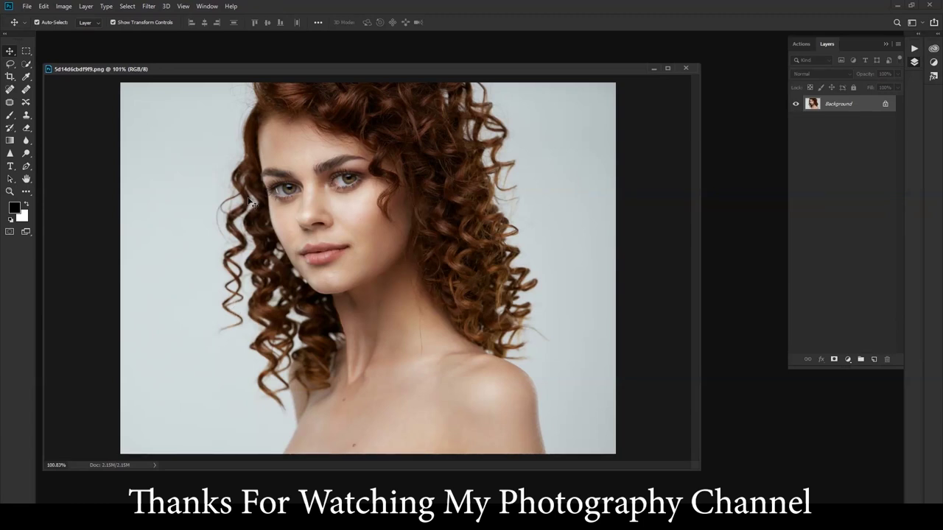
pyautogui.scroll(-3, 537, 241)
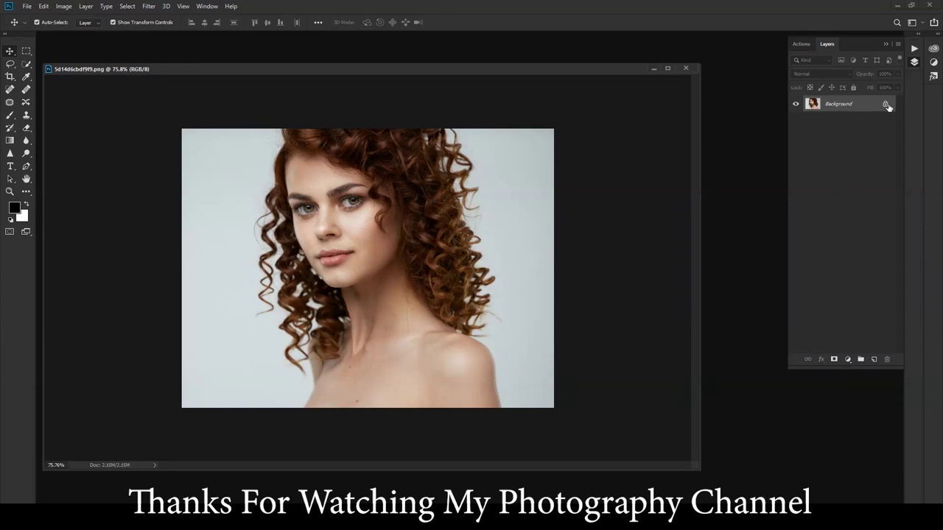
pyautogui.moveTo(366, 68); pyautogui.dragTo(376, 47)
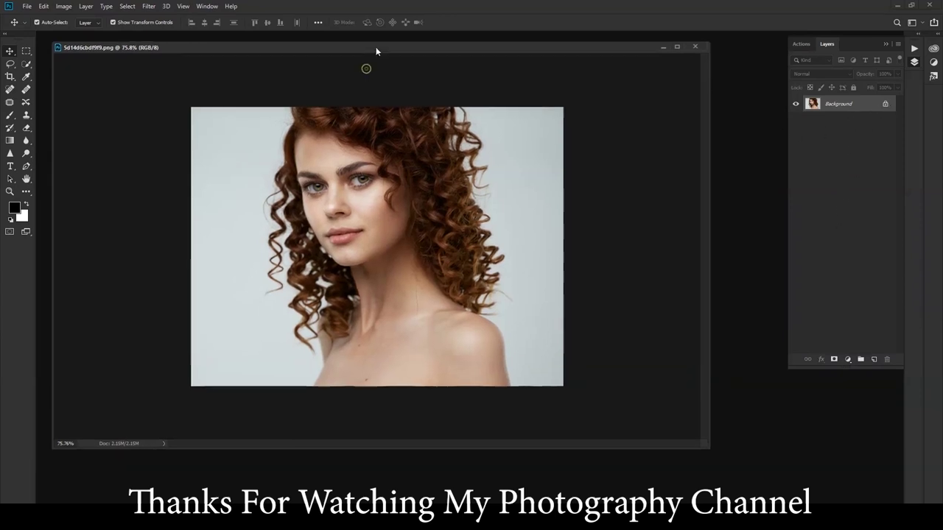
# Unlock the Background layer and rename it Hair
pyautogui.click(885, 106)
pyautogui.doubleClick(832, 104)
pyautogui.write('Hair')
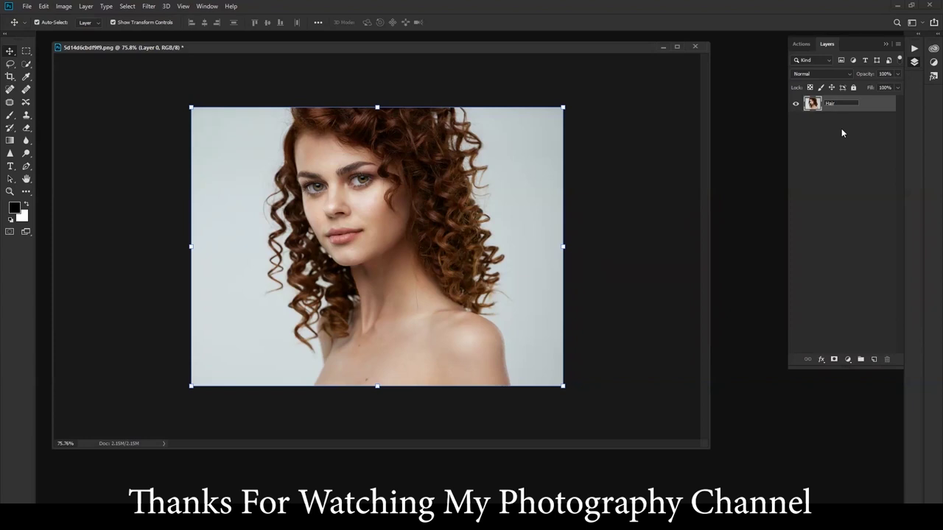
pyautogui.press('Return')
pyautogui.click(828, 147)
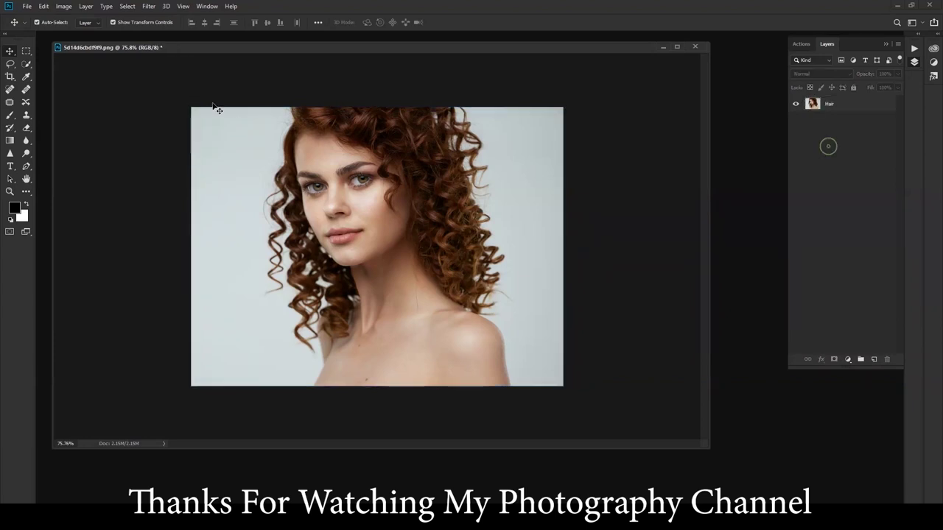
# Place 001.jpg embedded, scale it to cover the canvas, and move it below Hair
pyautogui.click(27, 9)
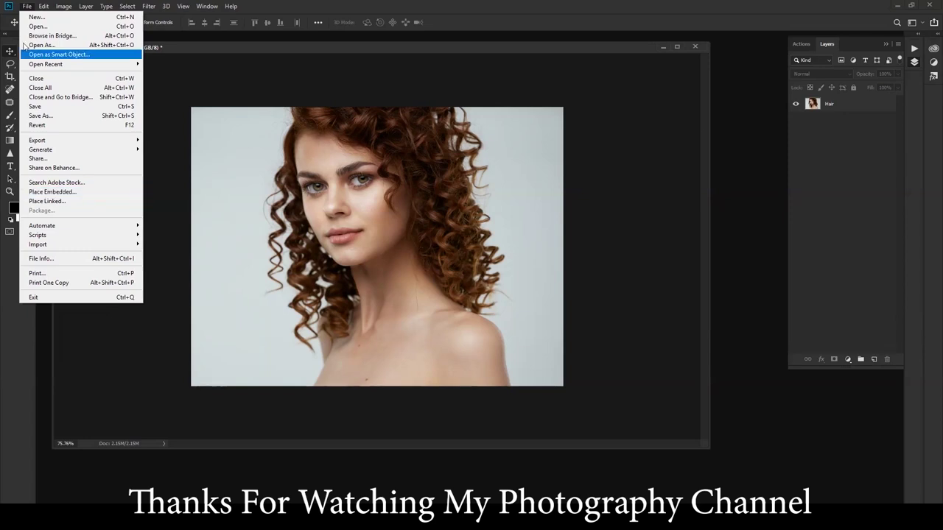
pyautogui.click(46, 192)
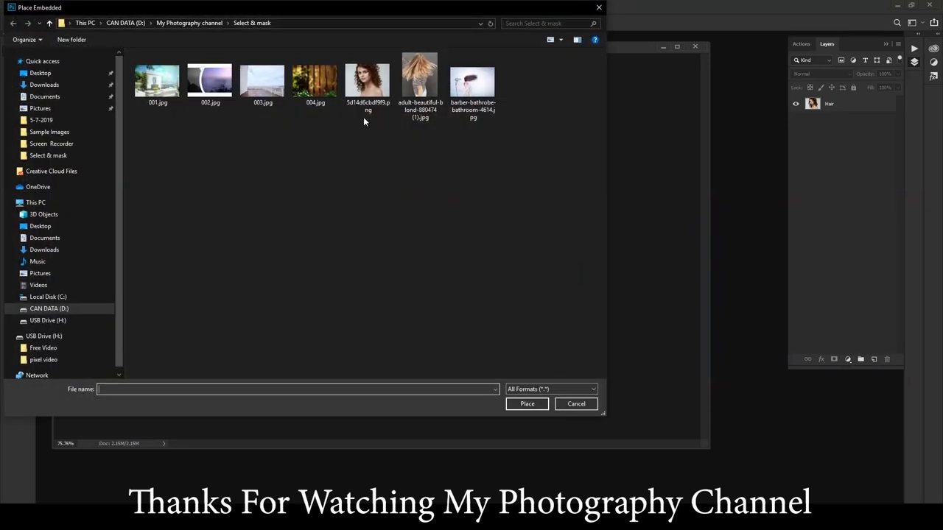
pyautogui.click(158, 81)
pyautogui.click(528, 405)
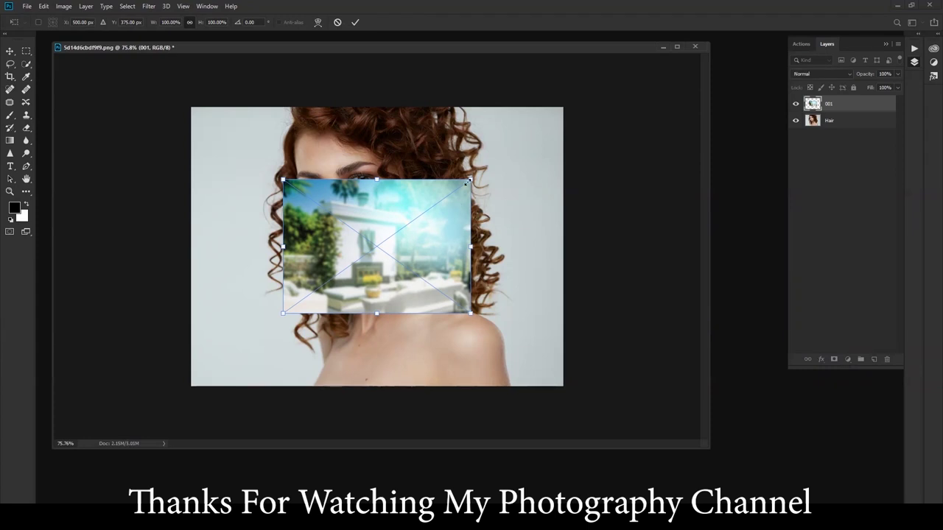
pyautogui.moveTo(471, 177)
pyautogui.mouseDown()
pyautogui.moveTo(595, 106)
pyautogui.moveTo(588, 112)
pyautogui.mouseUp()
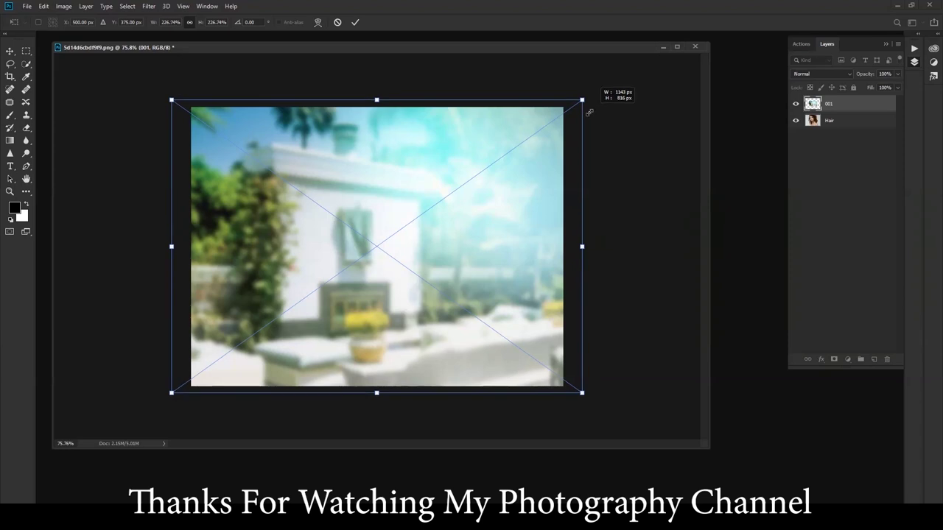
pyautogui.press('Return')
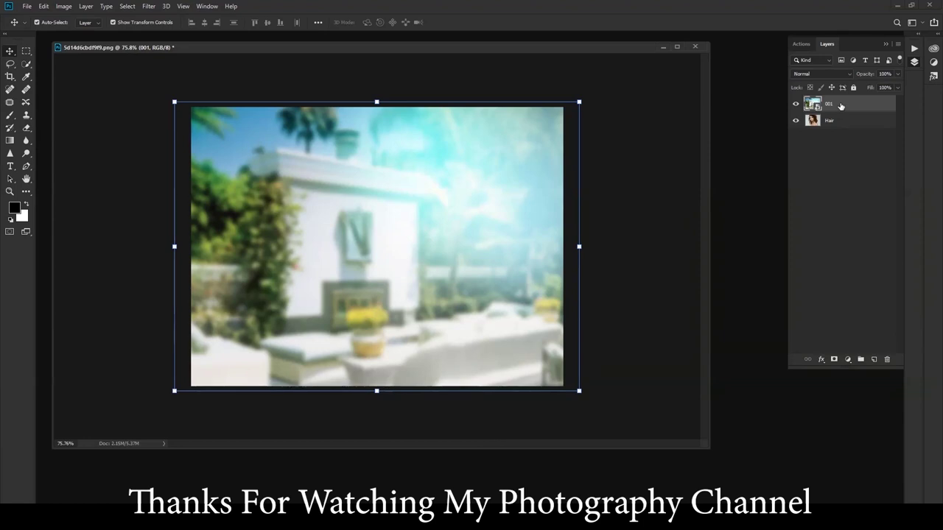
pyautogui.moveTo(830, 105); pyautogui.dragTo(830, 136)
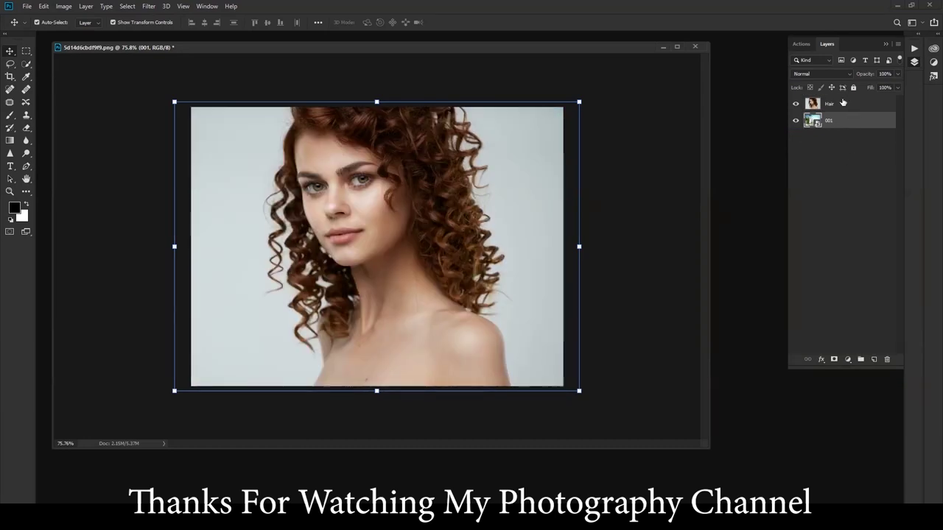
# With the Hair layer active, use the Quick Selection Tool to select the woman and her curls
pyautogui.click(842, 104)
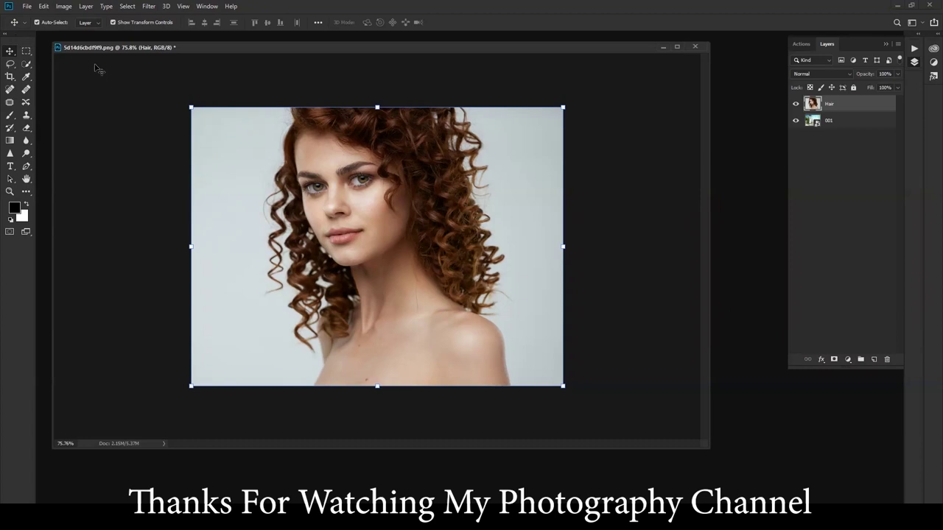
pyautogui.click(26, 64)
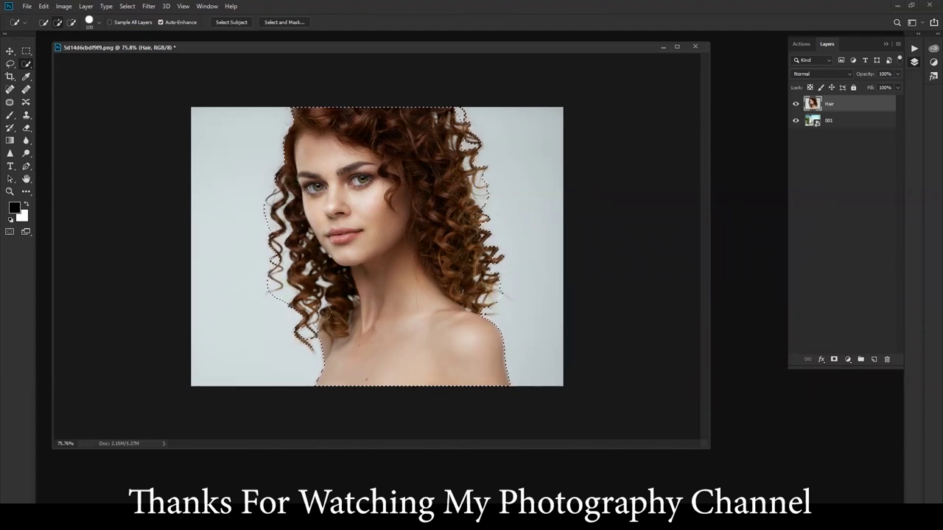
# In Select and Mask, sweep the Refine Edge Brush along the left, top and right curls
pyautogui.click(284, 21)
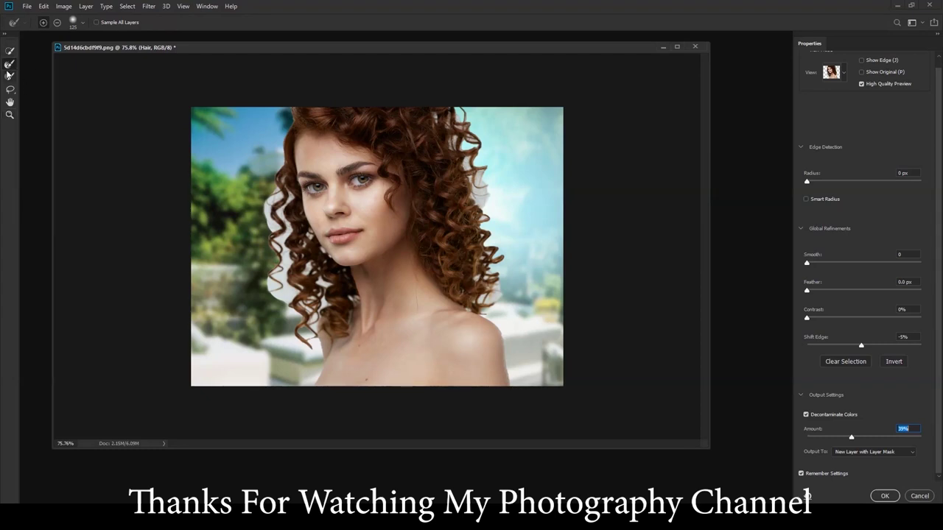
pyautogui.click(9, 65)
pyautogui.scroll(1, 936, 109)
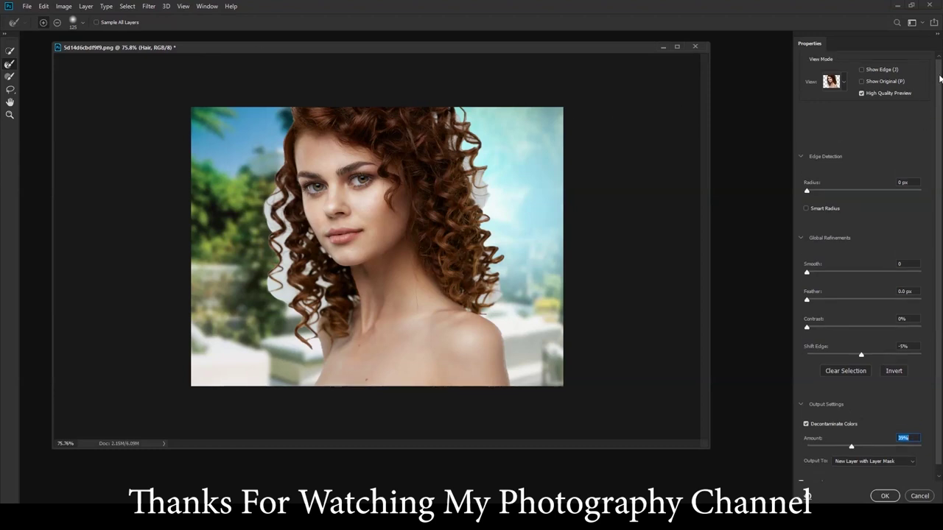
pyautogui.scroll(-1, 939, 79)
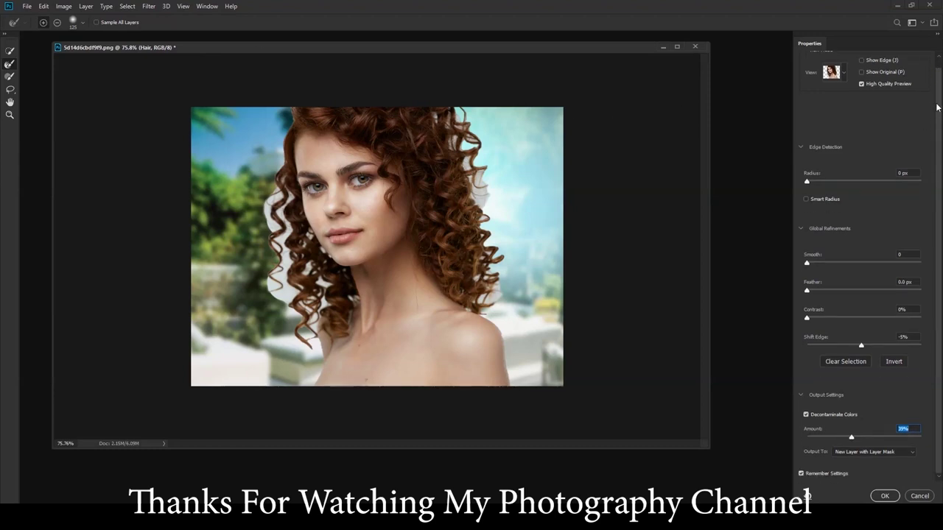
pyautogui.scroll(1, 937, 103)
pyautogui.scroll(-1, 940, 74)
pyautogui.moveTo(308, 332)
pyautogui.mouseDown()
pyautogui.moveTo(322, 286)
pyautogui.moveTo(275, 274)
pyautogui.moveTo(282, 191)
pyautogui.mouseUp()
pyautogui.moveTo(257, 123)
pyautogui.mouseDown()
pyautogui.moveTo(270, 88)
pyautogui.moveTo(442, 93)
pyautogui.moveTo(479, 182)
pyautogui.moveTo(471, 200)
pyautogui.mouseUp()
pyautogui.moveTo(495, 243)
pyautogui.mouseDown()
pyautogui.moveTo(501, 281)
pyautogui.moveTo(492, 299)
pyautogui.moveTo(467, 279)
pyautogui.mouseUp()
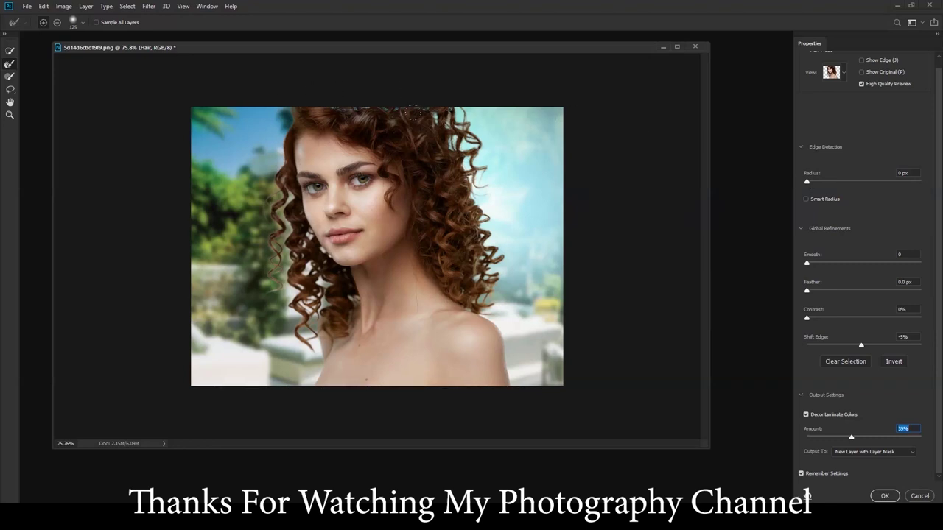
# Switch the Select and Mask view mode to Black & White (K)
pyautogui.click(844, 73)
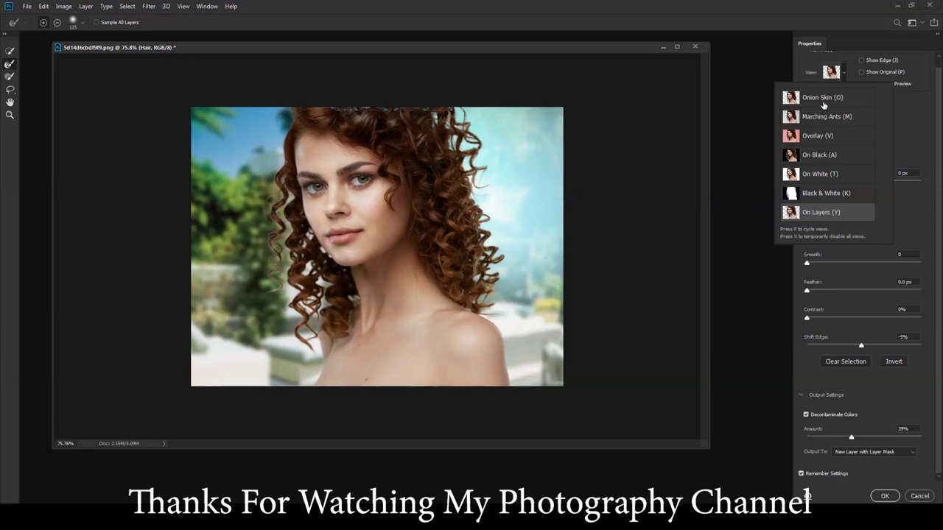
pyautogui.click(847, 73)
pyautogui.click(824, 193)
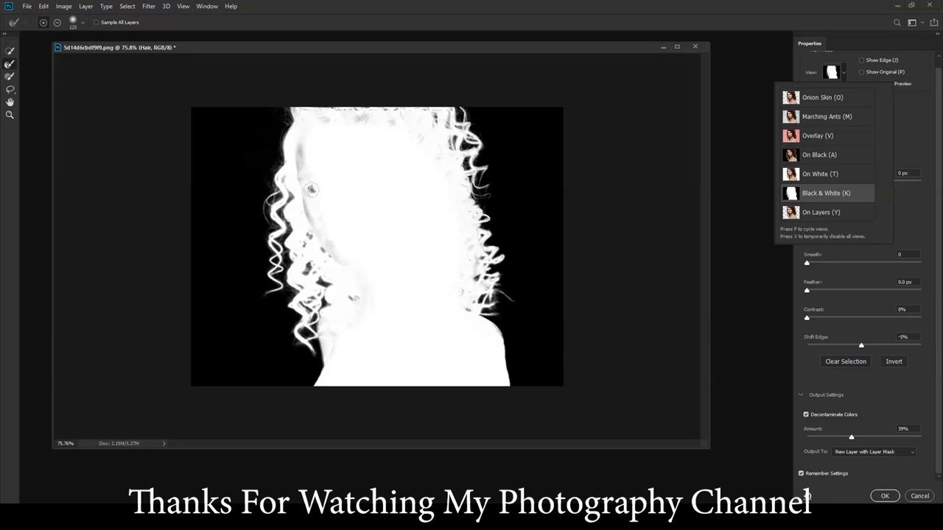
pyautogui.click(308, 145)
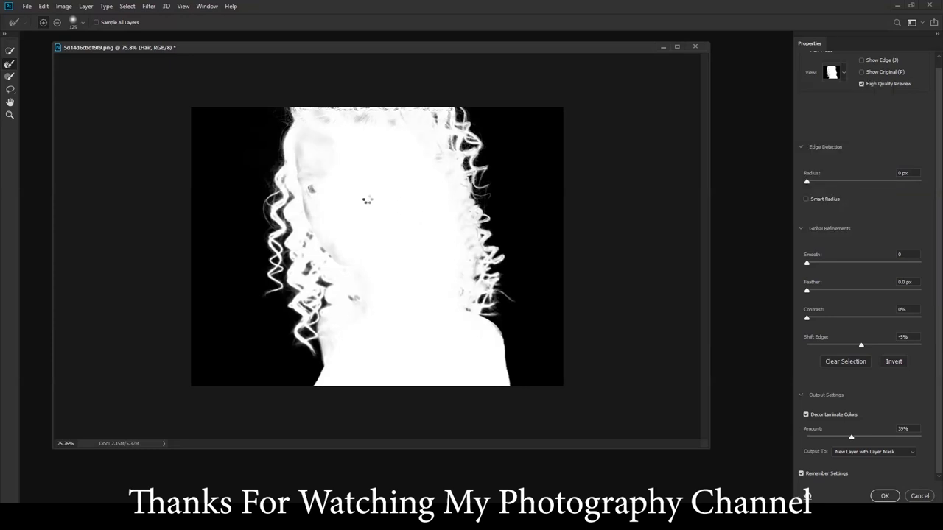
# Paint the grey patches on the face and top of the hair white with a size-70 brush
pyautogui.click(9, 76)
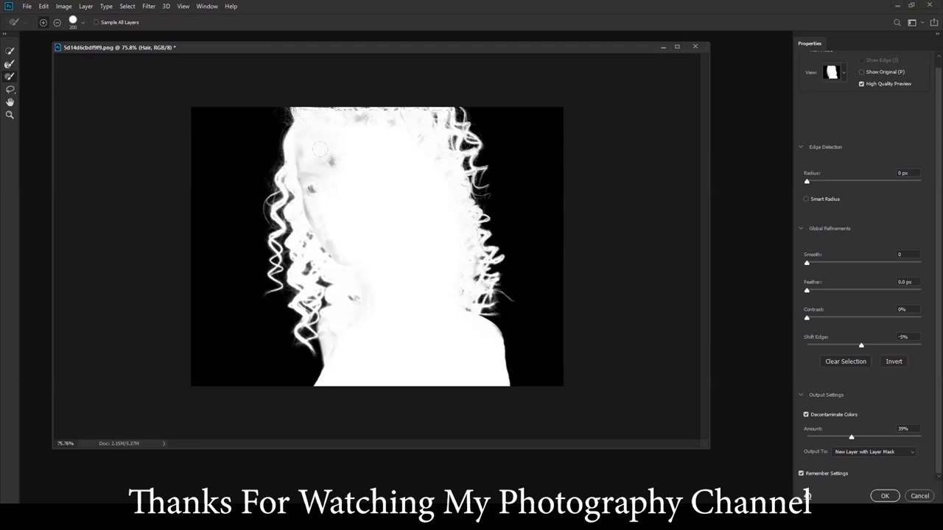
pyautogui.press('[')
pyautogui.press('[')
pyautogui.press('[')
pyautogui.moveTo(320, 151); pyautogui.dragTo(333, 246)
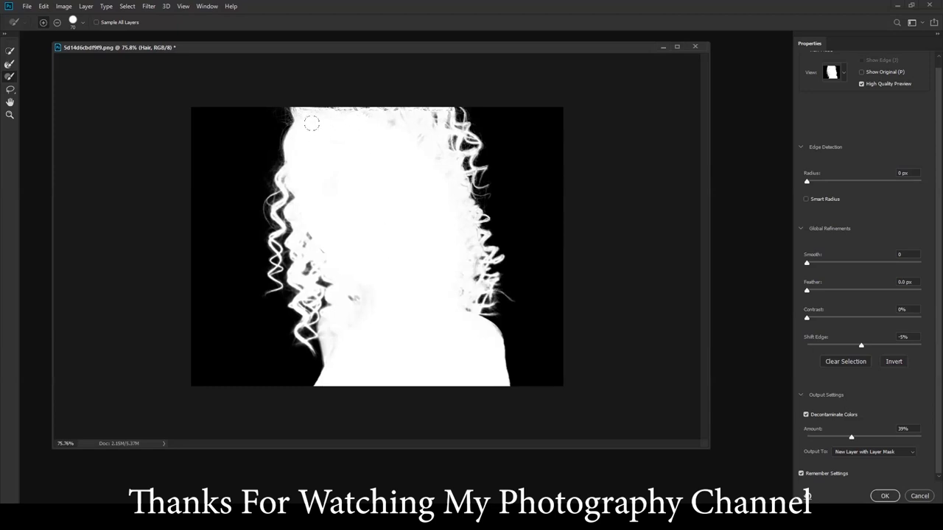
pyautogui.moveTo(408, 156); pyautogui.dragTo(415, 153)
pyautogui.click(844, 73)
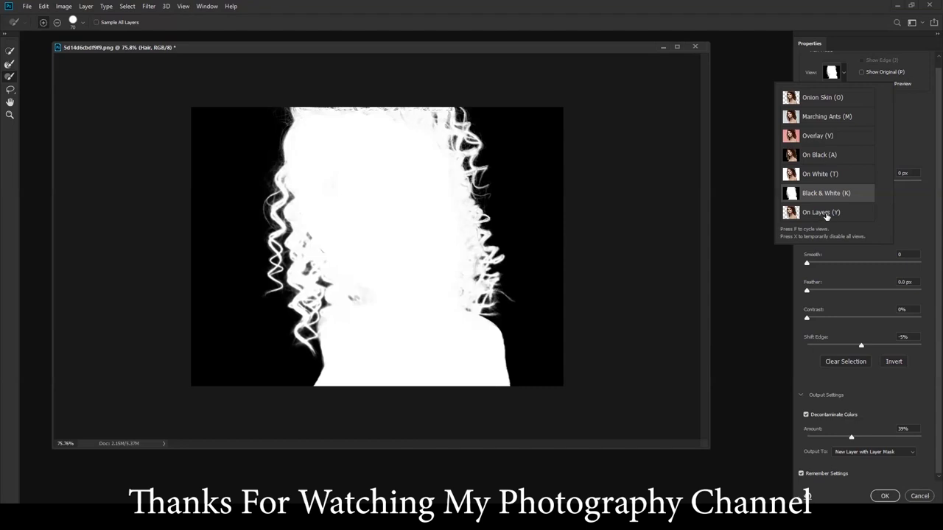
# Set the view to On Layers (Y) and refine the hair edge across the top of the head
pyautogui.click(820, 214)
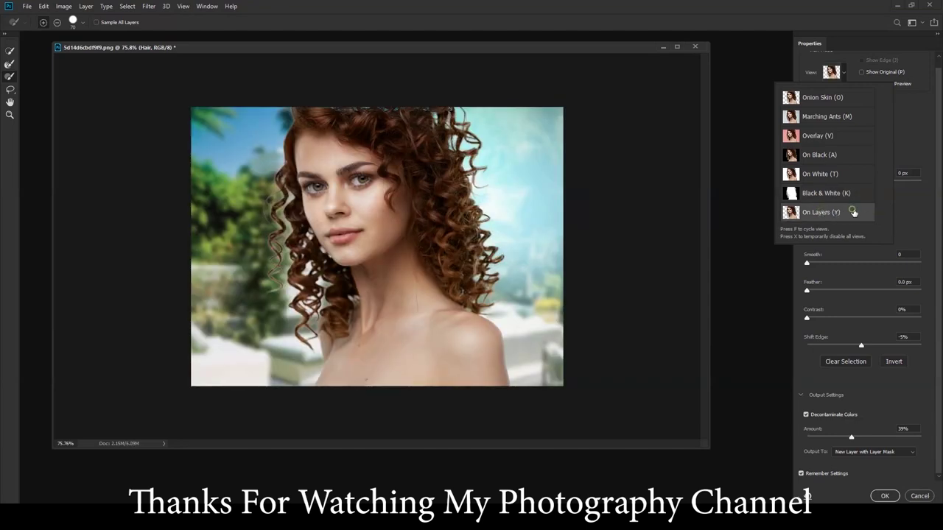
pyautogui.click(862, 215)
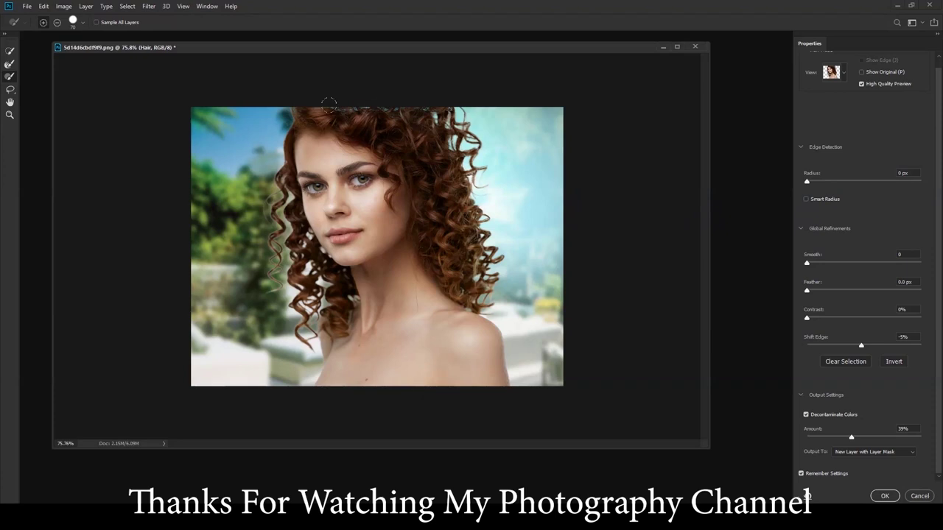
pyautogui.moveTo(336, 107); pyautogui.dragTo(438, 96)
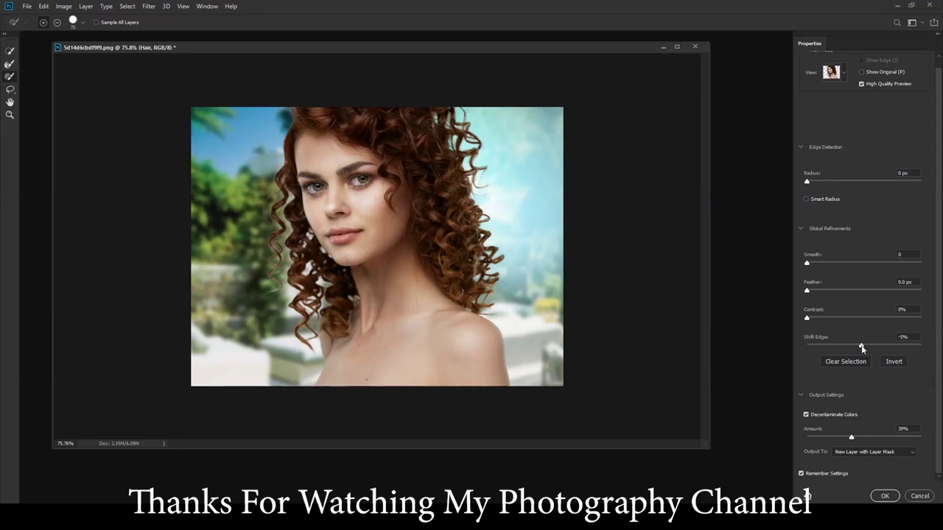
# Set Shift Edge to -11% and the Decontaminate Colors amount to 82%
pyautogui.moveTo(861, 347)
pyautogui.mouseDown()
pyautogui.moveTo(842, 353)
pyautogui.moveTo(889, 345)
pyautogui.moveTo(867, 347)
pyautogui.moveTo(882, 353)
pyautogui.mouseUp()
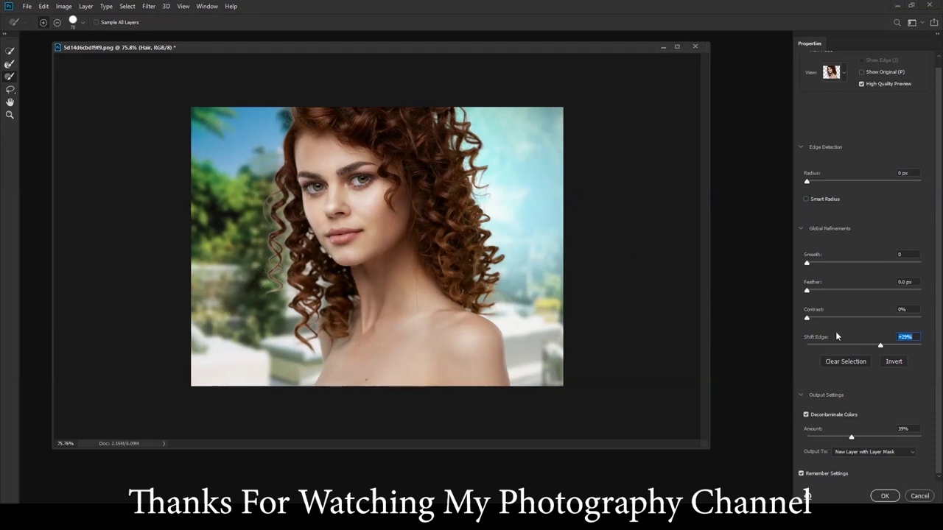
pyautogui.moveTo(880, 346)
pyautogui.mouseDown()
pyautogui.moveTo(856, 346)
pyautogui.moveTo(845, 356)
pyautogui.moveTo(854, 359)
pyautogui.mouseUp()
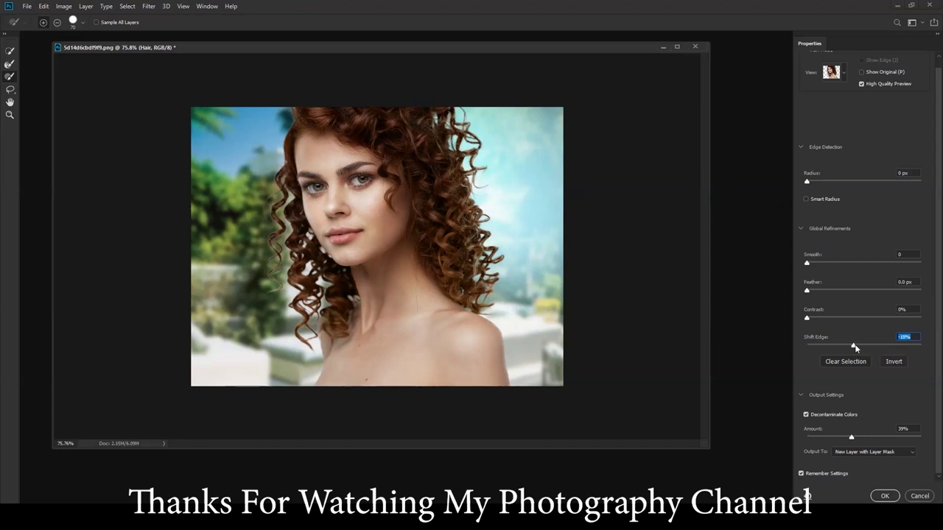
pyautogui.moveTo(855, 348); pyautogui.dragTo(858, 352)
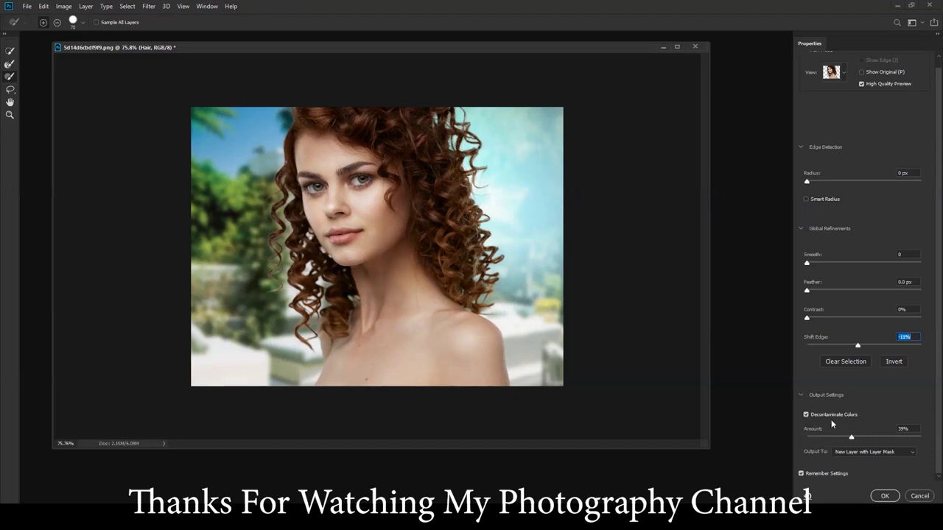
pyautogui.moveTo(850, 439); pyautogui.dragTo(901, 437)
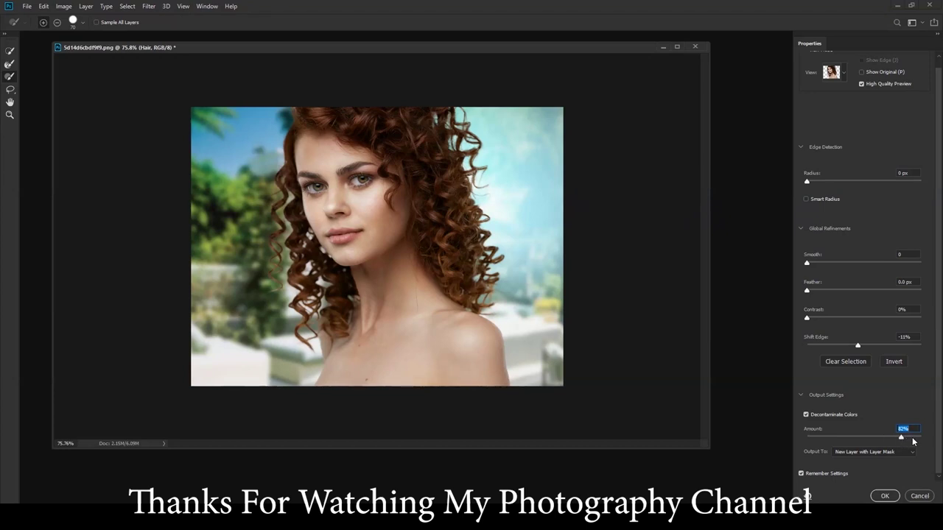
pyautogui.moveTo(901, 437); pyautogui.dragTo(880, 436)
pyautogui.moveTo(881, 436)
pyautogui.mouseDown()
pyautogui.moveTo(863, 437)
pyautogui.moveTo(897, 437)
pyautogui.mouseUp()
# Output the refinement as New Layer with Layer Mask and apply it
pyautogui.click(864, 454)
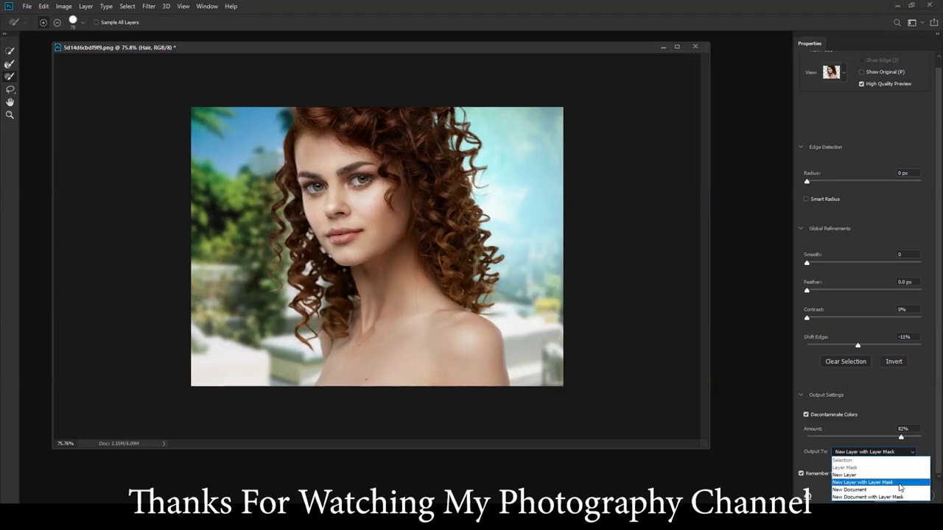
pyautogui.click(900, 484)
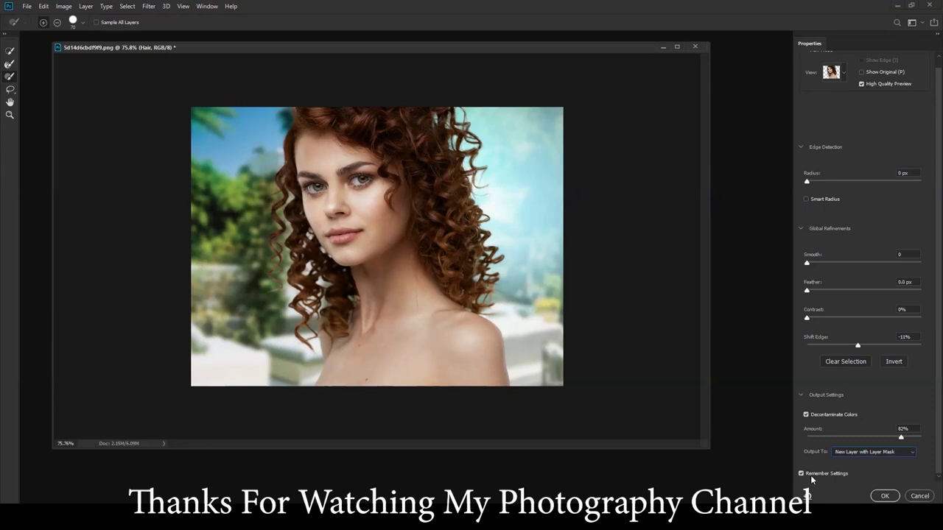
pyautogui.click(884, 496)
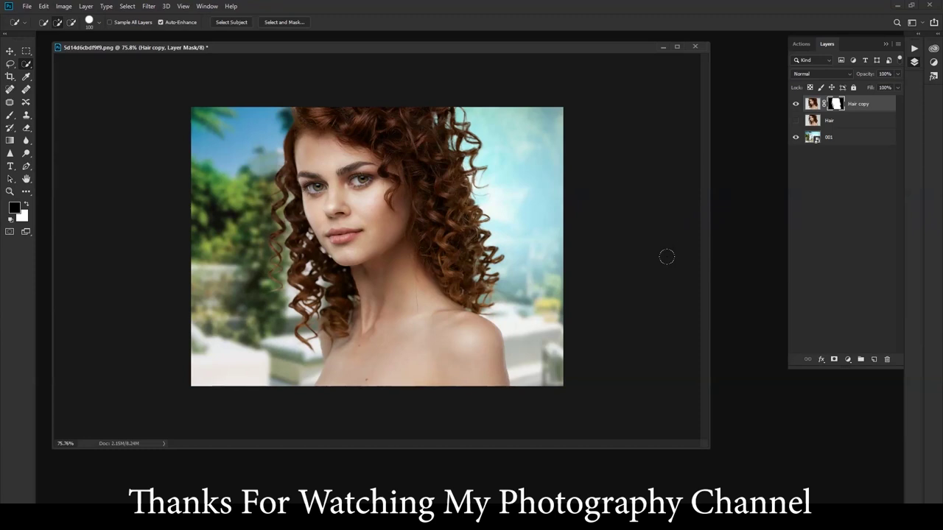
# Place the purple sky image 002.jpg embedded above layer 001
pyautogui.click(855, 138)
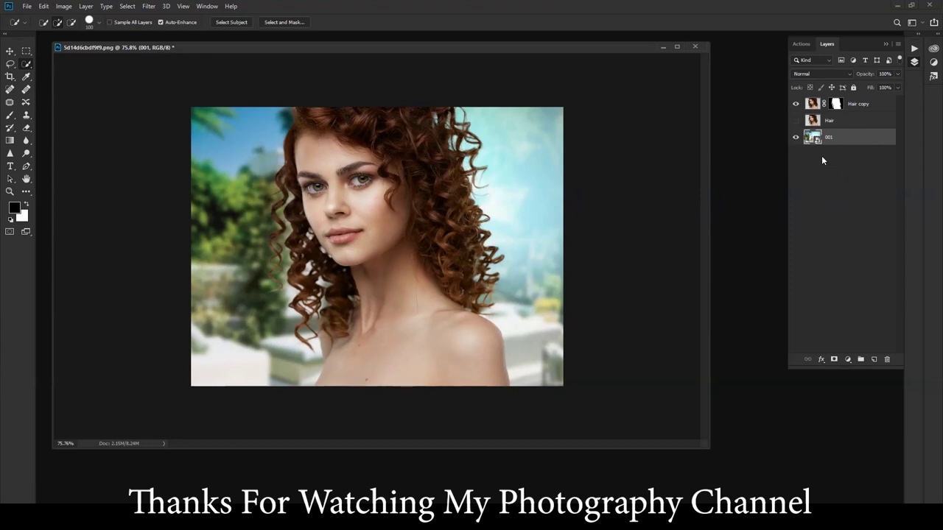
pyautogui.click(27, 6)
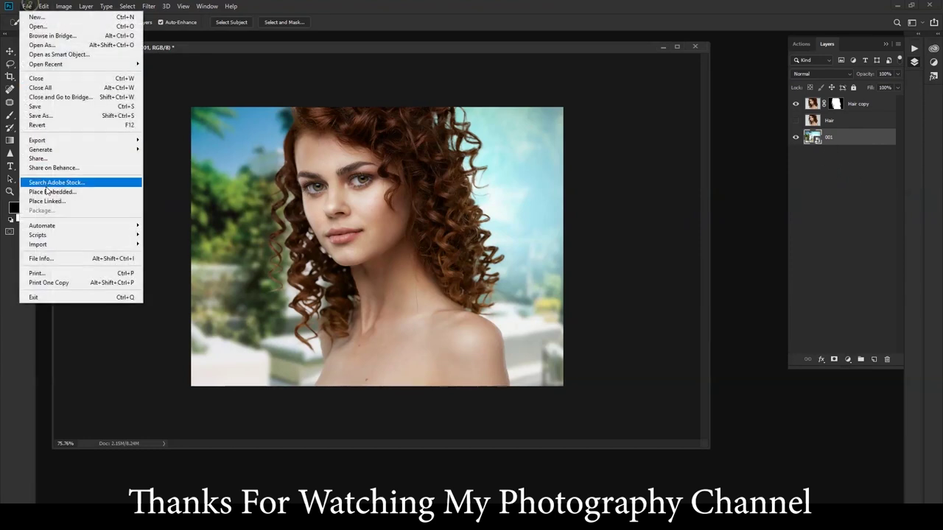
pyautogui.click(70, 193)
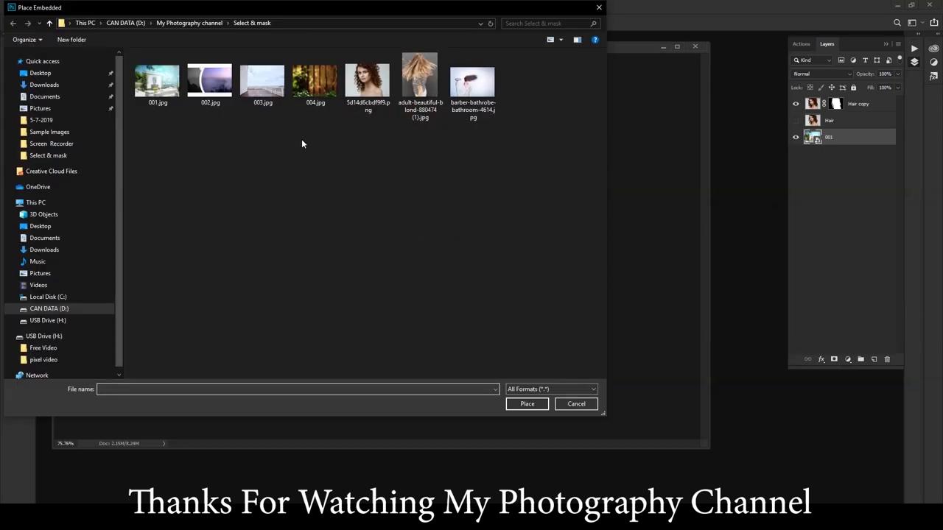
pyautogui.click(209, 79)
pyautogui.click(542, 407)
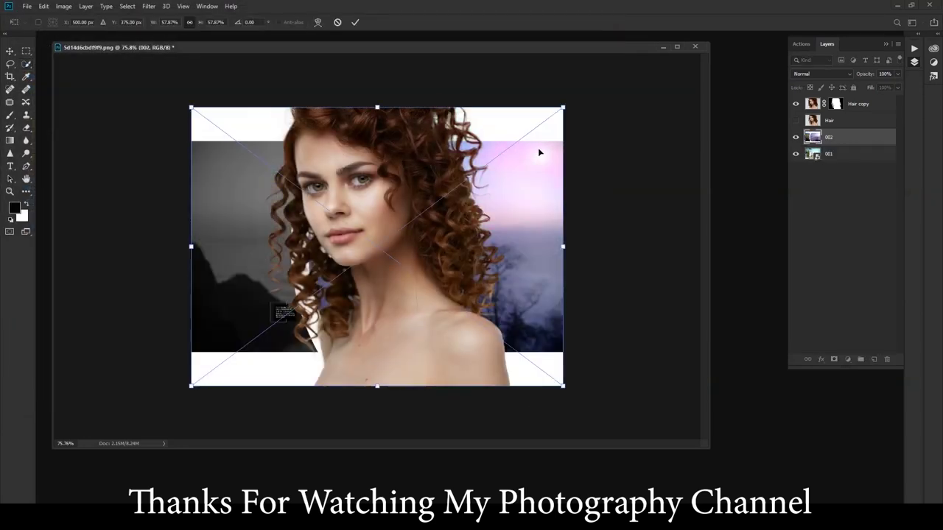
# Enlarge the purple sky image and shift it left and down behind the woman
pyautogui.moveTo(561, 110); pyautogui.dragTo(693, 55)
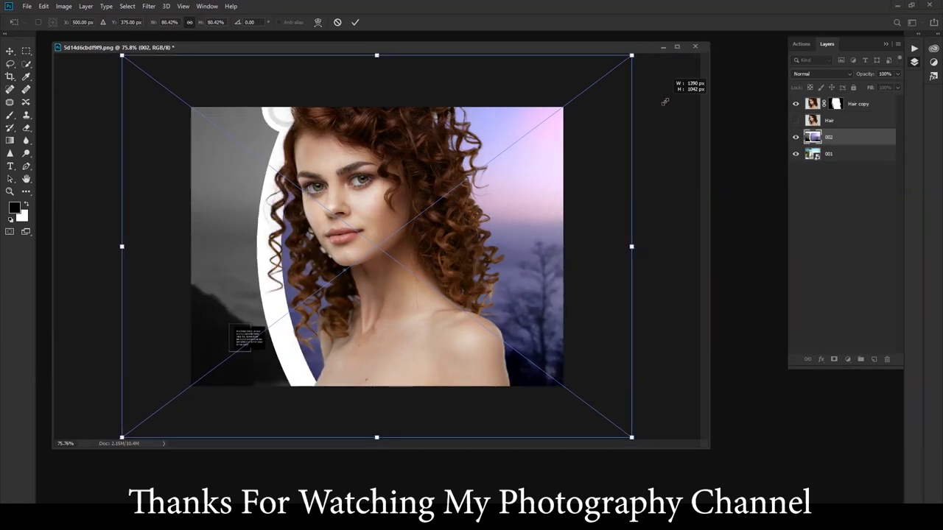
pyautogui.moveTo(693, 54); pyautogui.dragTo(675, 94)
pyautogui.moveTo(638, 177)
pyautogui.mouseDown()
pyautogui.moveTo(481, 262)
pyautogui.moveTo(483, 205)
pyautogui.mouseUp()
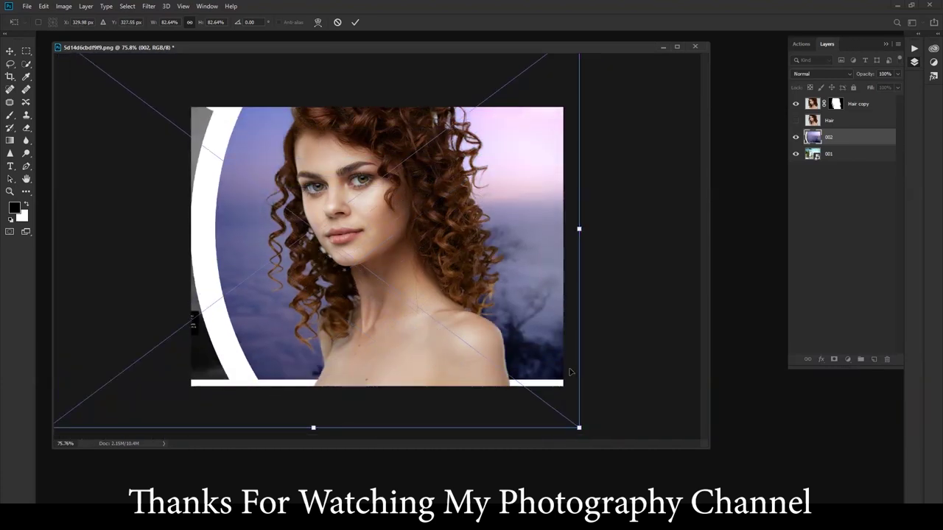
pyautogui.click(26, 6)
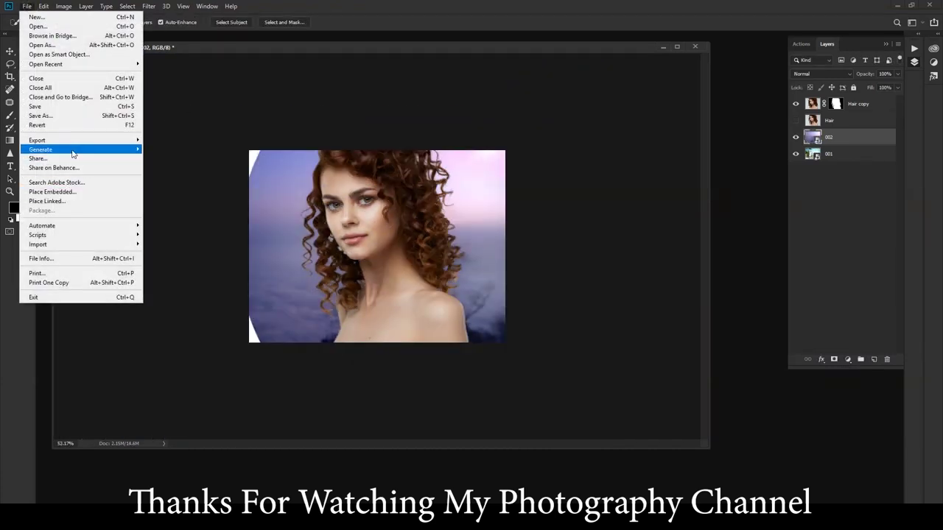
# Place 003.jpg as an embedded layer above 002 and commit it
pyautogui.click(76, 191)
pyautogui.click(276, 95)
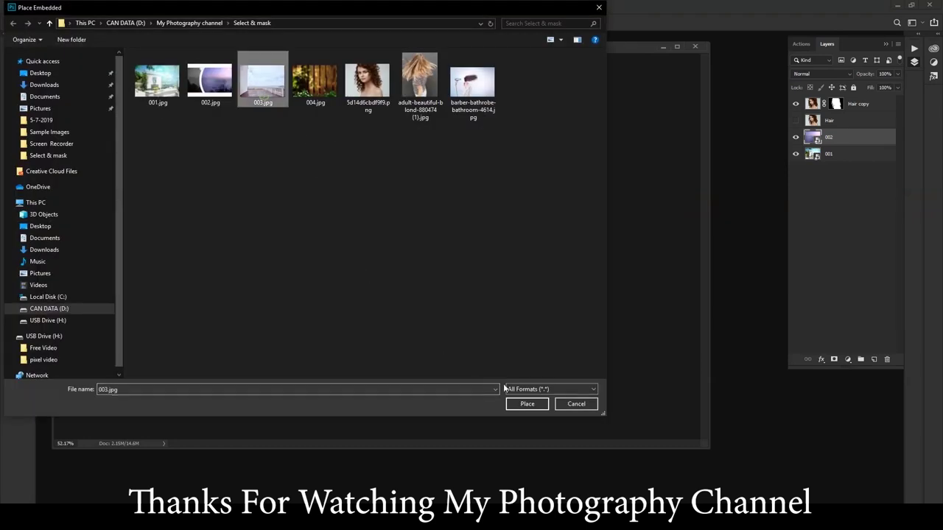
pyautogui.click(525, 405)
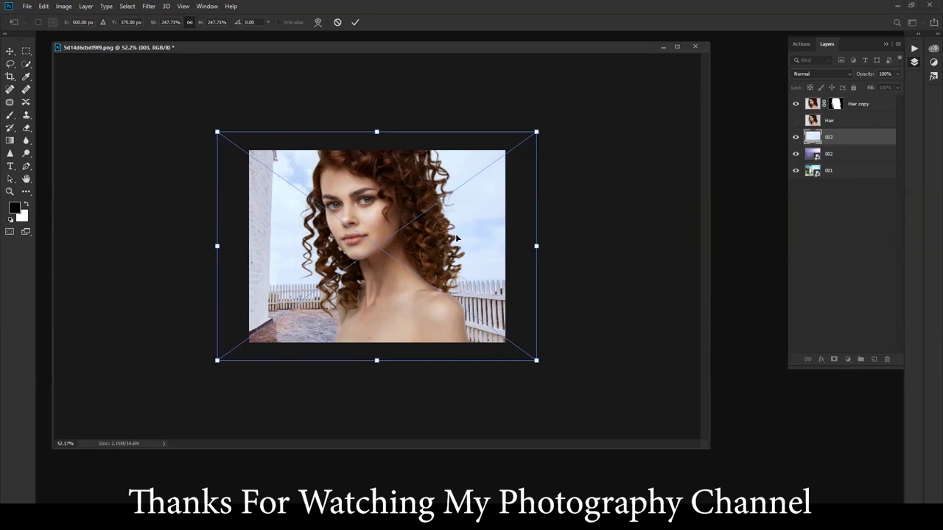
pyautogui.press('Return')
pyautogui.scroll(-2, 511, 265)
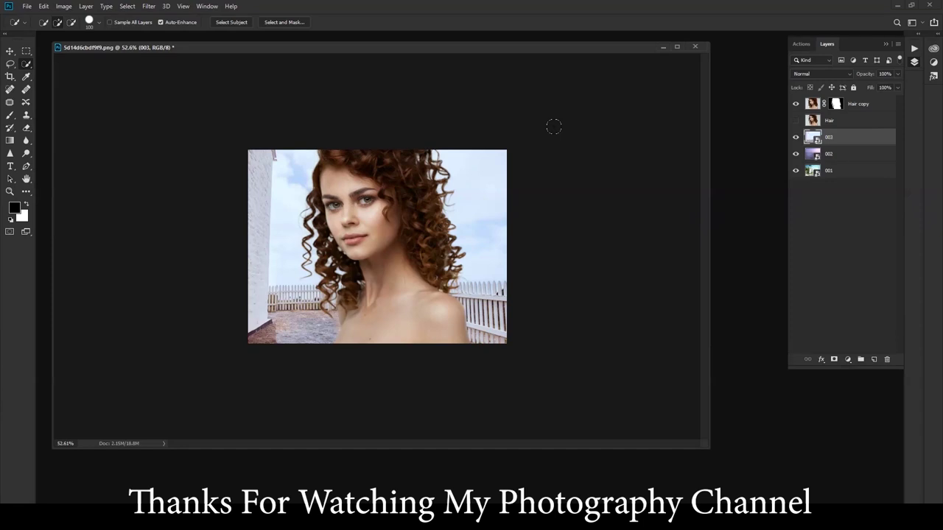
# Close the curly-hair image without saving, then open the blonde flying-hair photo fitted to the screen
pyautogui.click(694, 45)
pyautogui.click(478, 193)
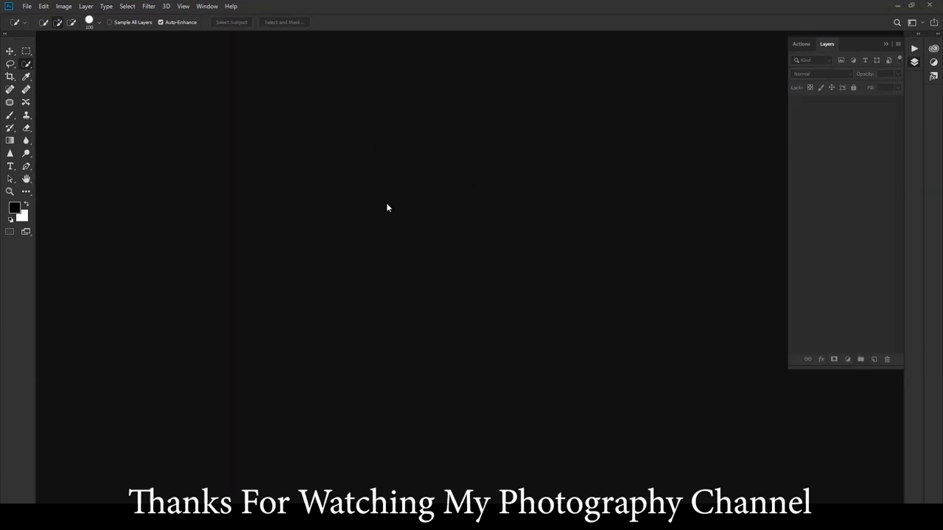
pyautogui.hotkey('ctrl', 'o')
pyautogui.click(421, 81)
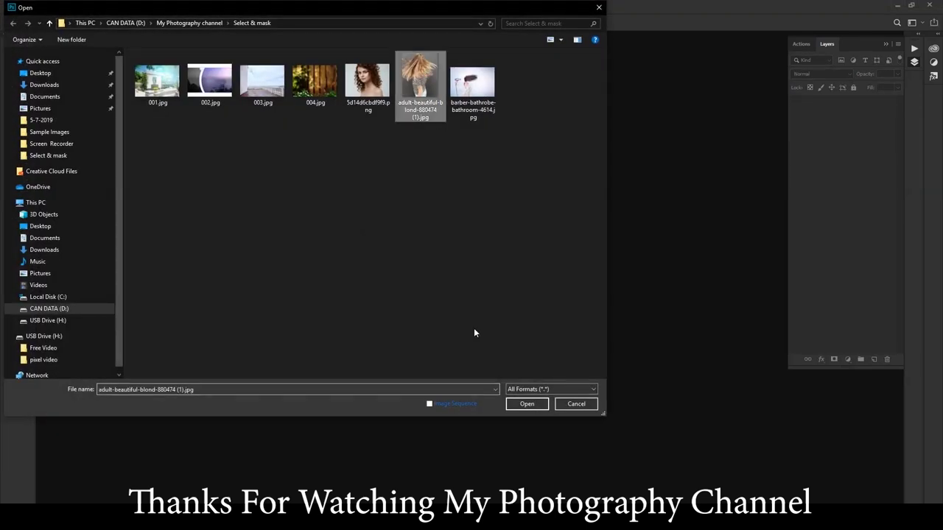
pyautogui.click(529, 407)
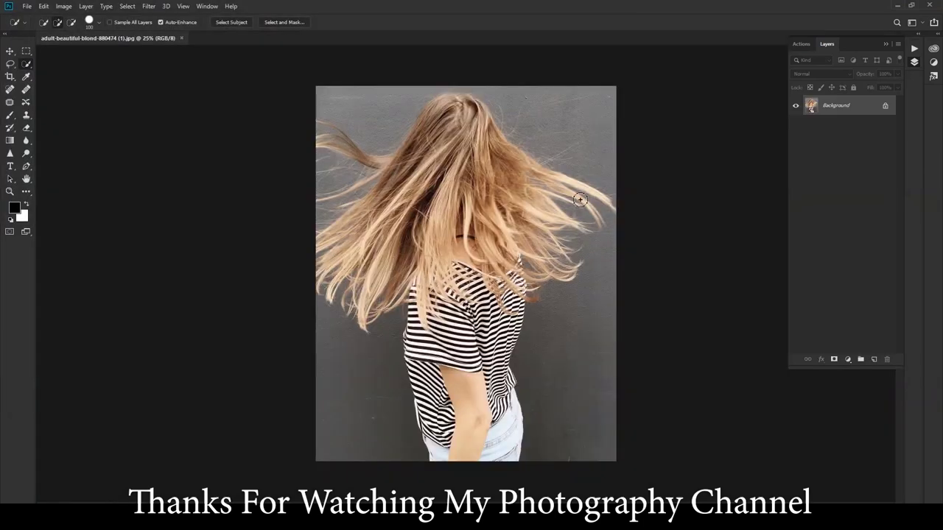
pyautogui.moveTo(162, 38); pyautogui.dragTo(314, 99)
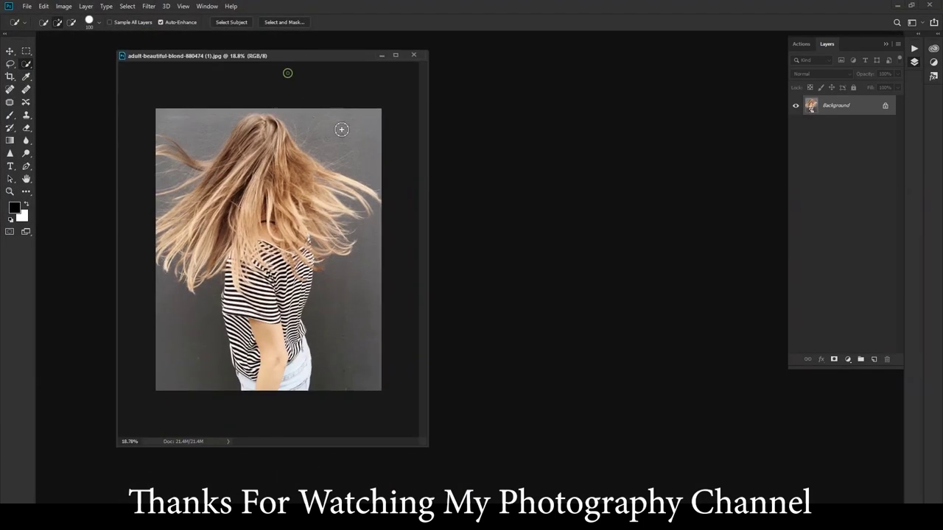
pyautogui.hotkey('ctrl', '0')
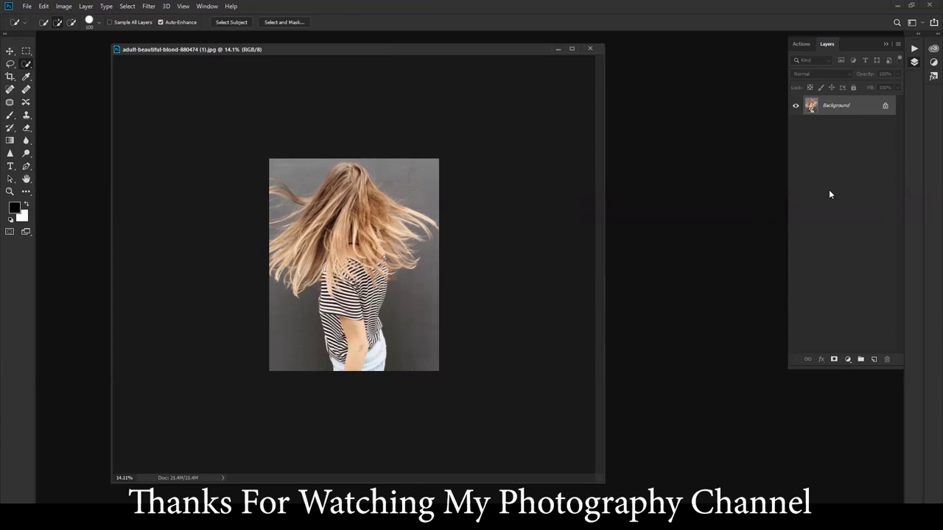
# Place 003.jpg into the blonde photo as an embedded layer
pyautogui.click(26, 6)
pyautogui.click(76, 193)
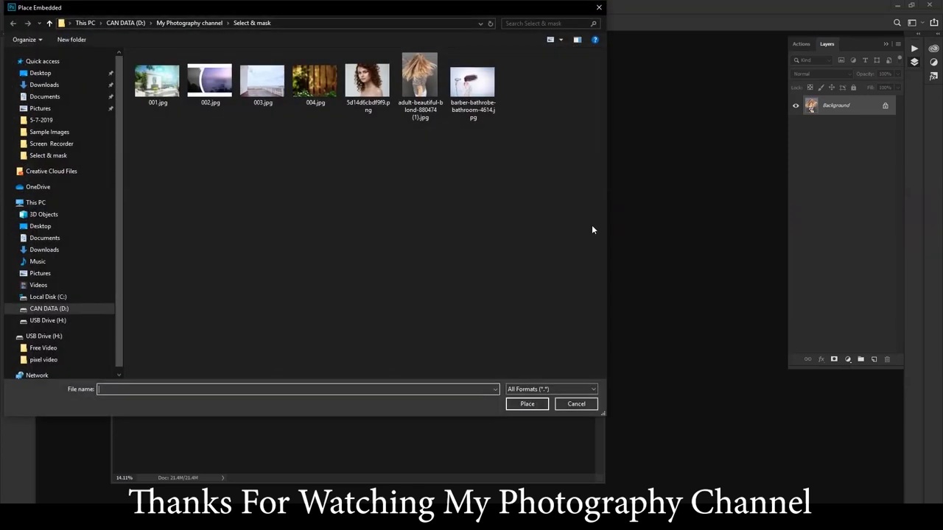
pyautogui.doubleClick(272, 83)
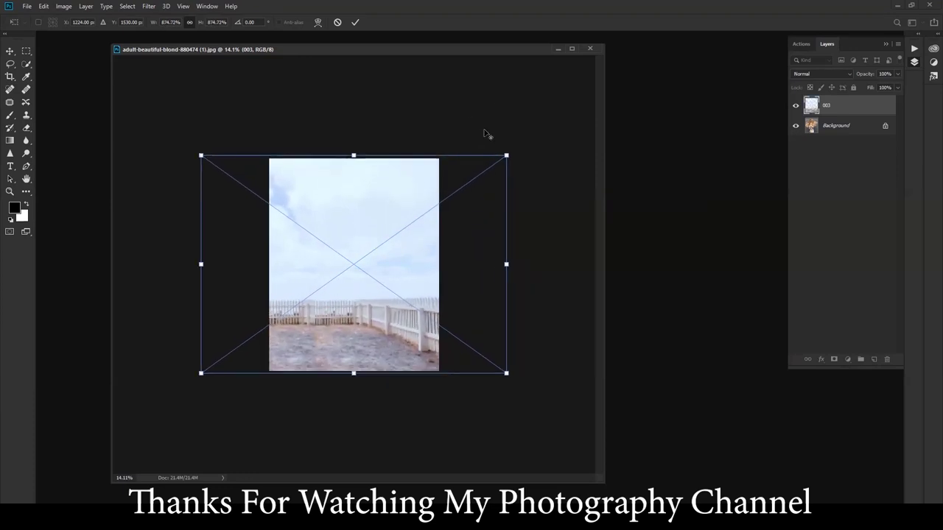
pyautogui.press('Return')
# Unlock the Background layer, rename it 'hair', and move it above 003
pyautogui.click(855, 128)
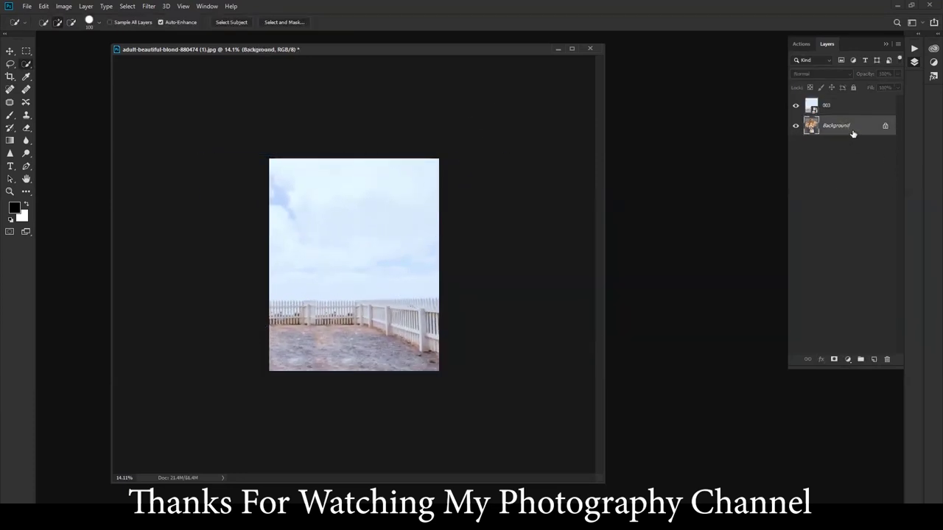
pyautogui.click(885, 125)
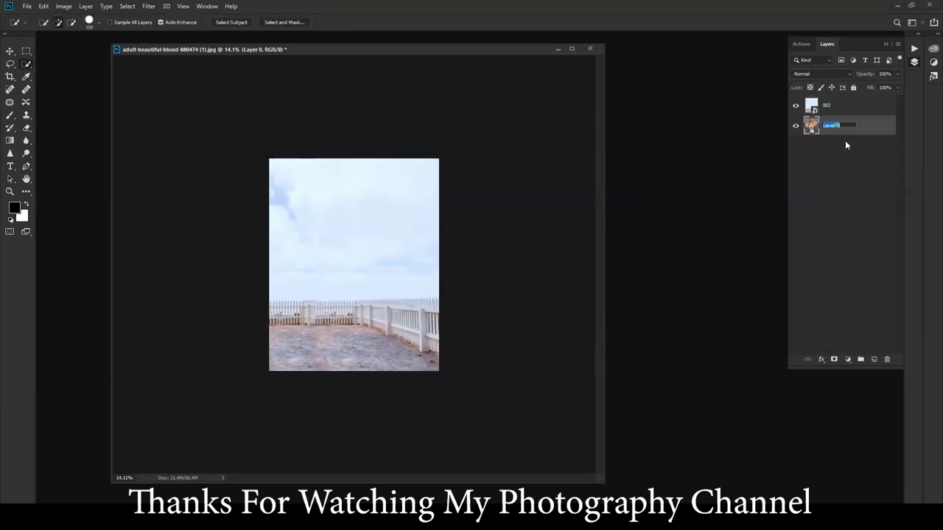
pyautogui.write('air')
pyautogui.press('Return')
pyautogui.moveTo(858, 130); pyautogui.dragTo(860, 101)
# Auto-select the woman as the subject and enlarge the Quick Selection brush
pyautogui.scroll(1, 248, 205)
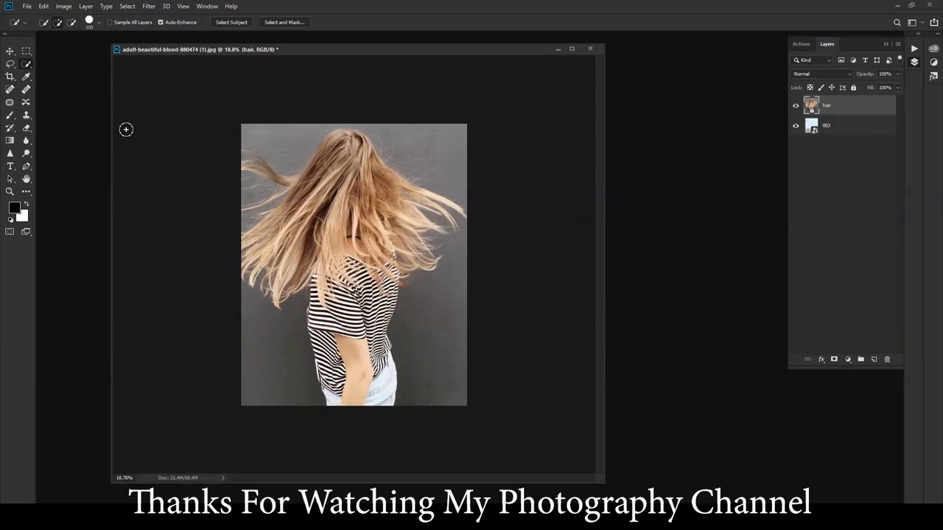
pyautogui.click(231, 22)
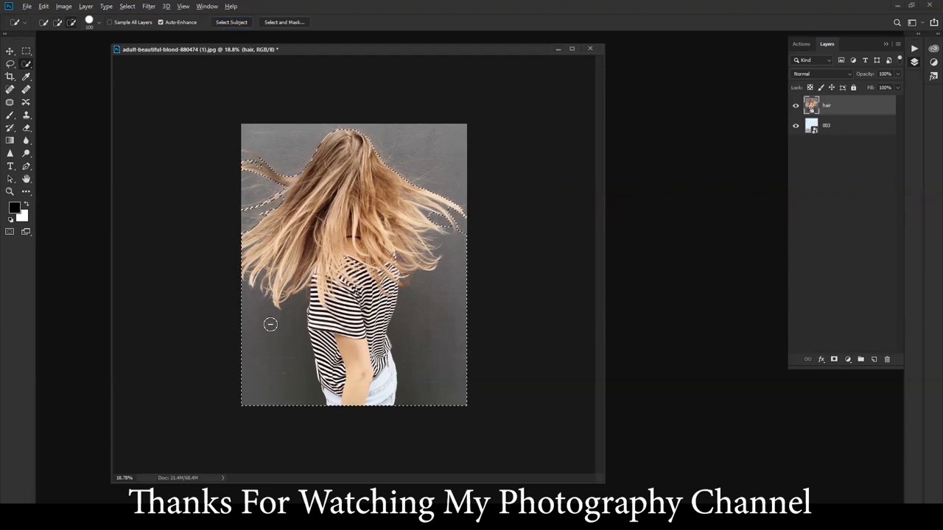
pyautogui.press(']')
pyautogui.press(']')
pyautogui.press(']')
pyautogui.scroll(1, 420, 341)
pyautogui.press(']')
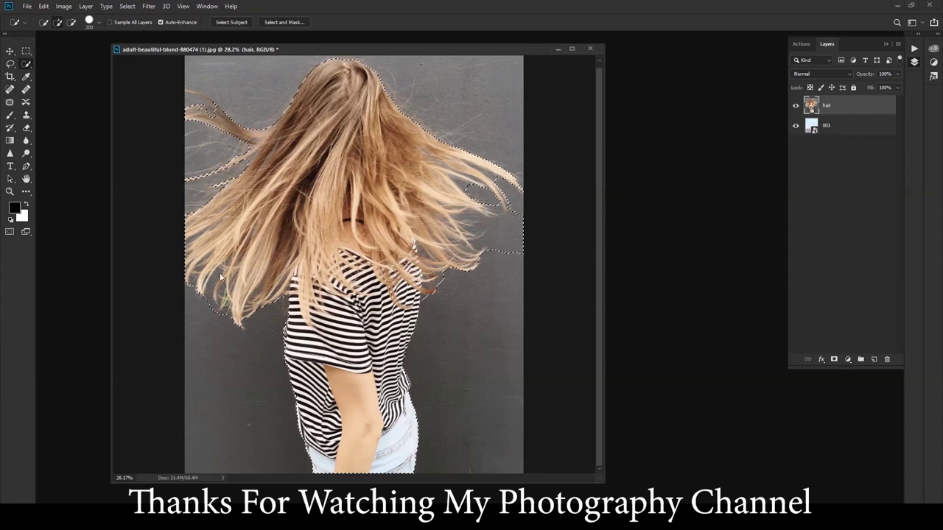
# Add the left hair strands, trim excess near the head, and reshape the right-side strands
pyautogui.moveTo(206, 221); pyautogui.dragTo(188, 98)
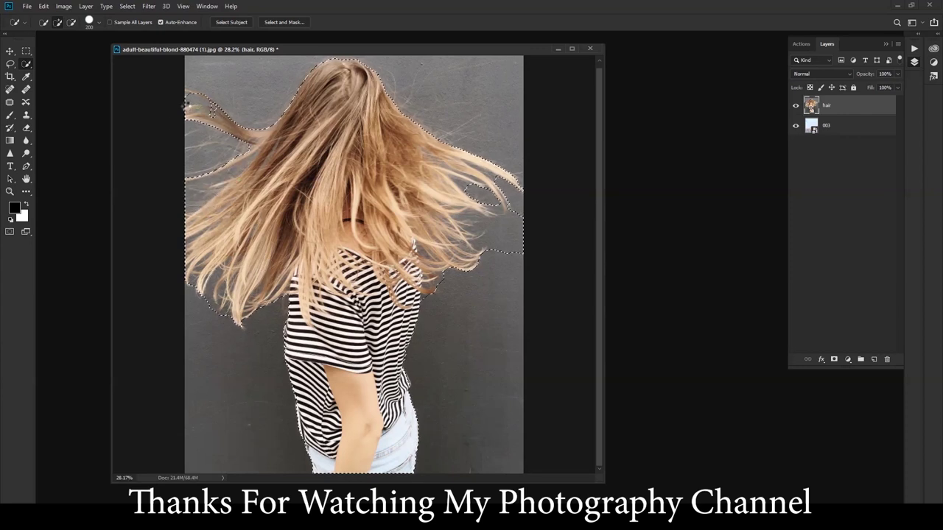
pyautogui.moveTo(313, 74); pyautogui.dragTo(324, 77)
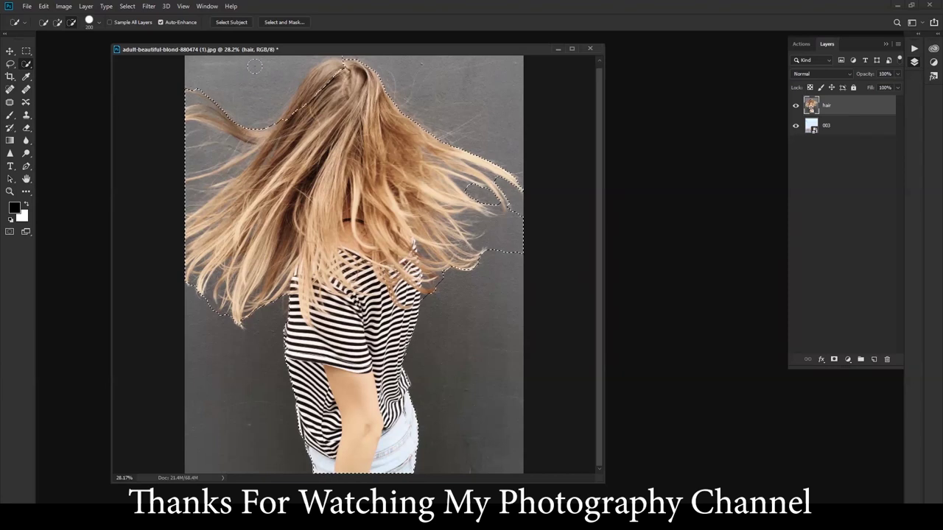
pyautogui.scroll(-2, 353, 265)
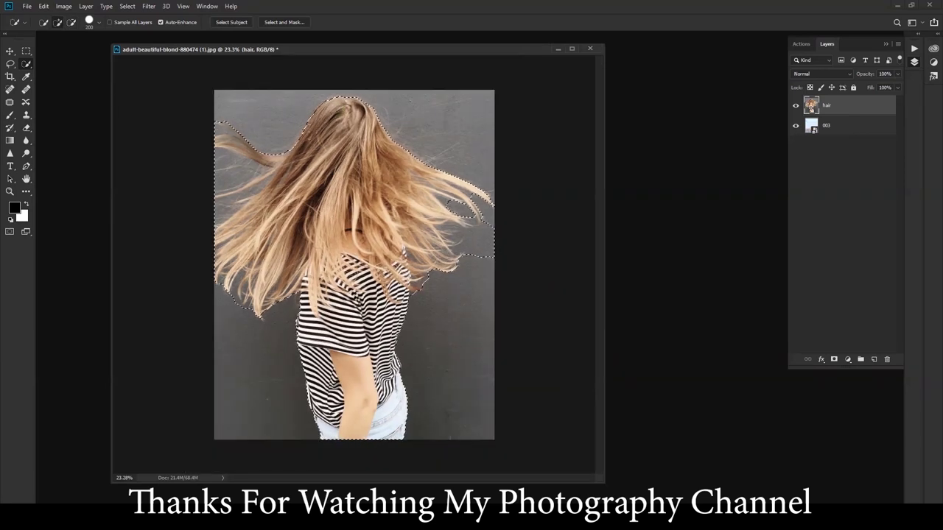
pyautogui.moveTo(435, 231); pyautogui.dragTo(471, 195)
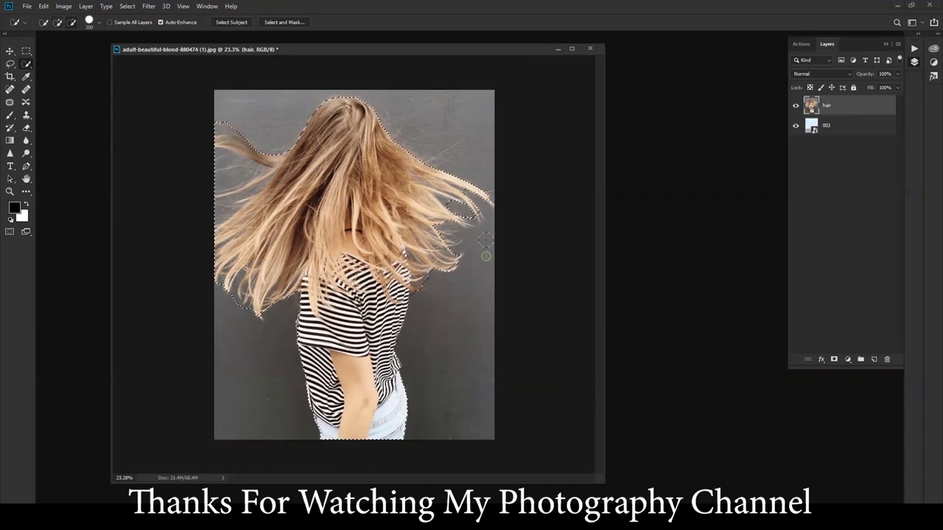
pyautogui.moveTo(439, 239); pyautogui.dragTo(464, 221)
# In Select and Mask, paint out grey fringes on the right, left and lower-left hair strands
pyautogui.click(284, 22)
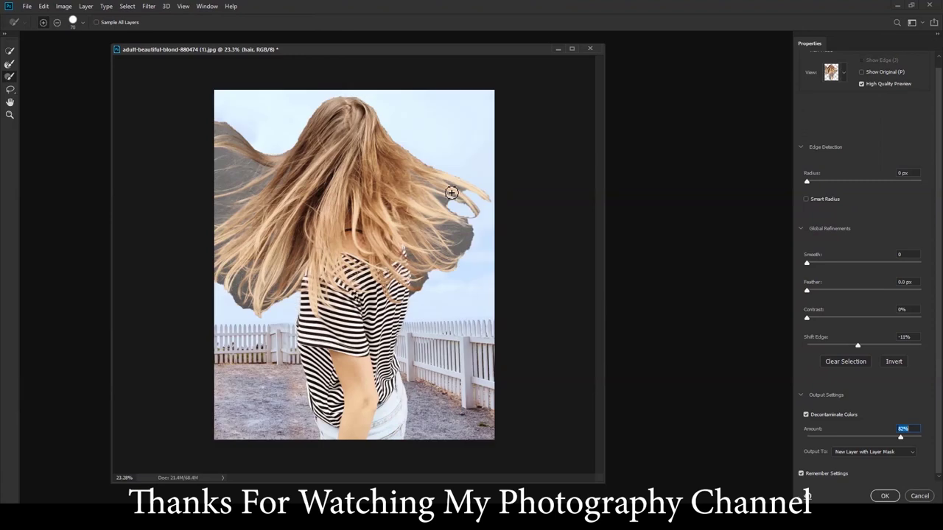
pyautogui.press(']')
pyautogui.press(']')
pyautogui.press(']')
pyautogui.click(10, 64)
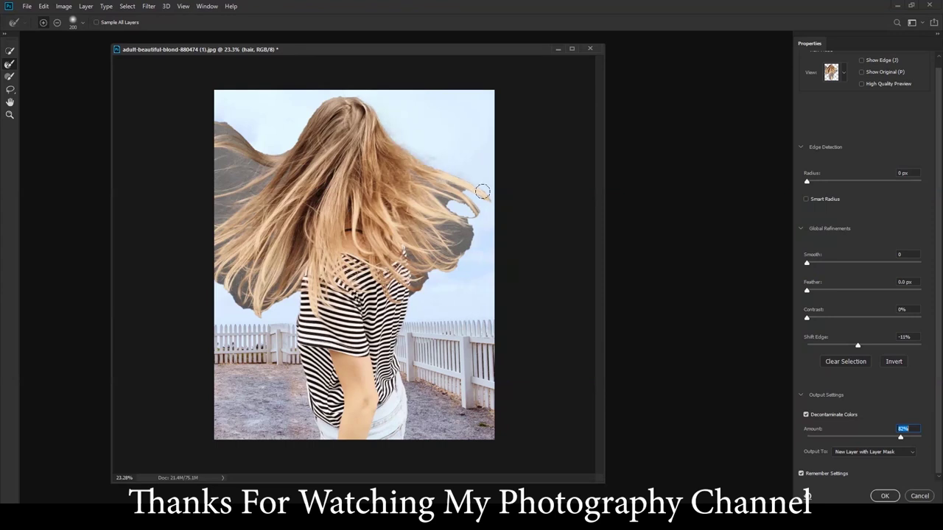
pyautogui.moveTo(412, 179)
pyautogui.mouseDown()
pyautogui.moveTo(445, 280)
pyautogui.moveTo(413, 298)
pyautogui.mouseUp()
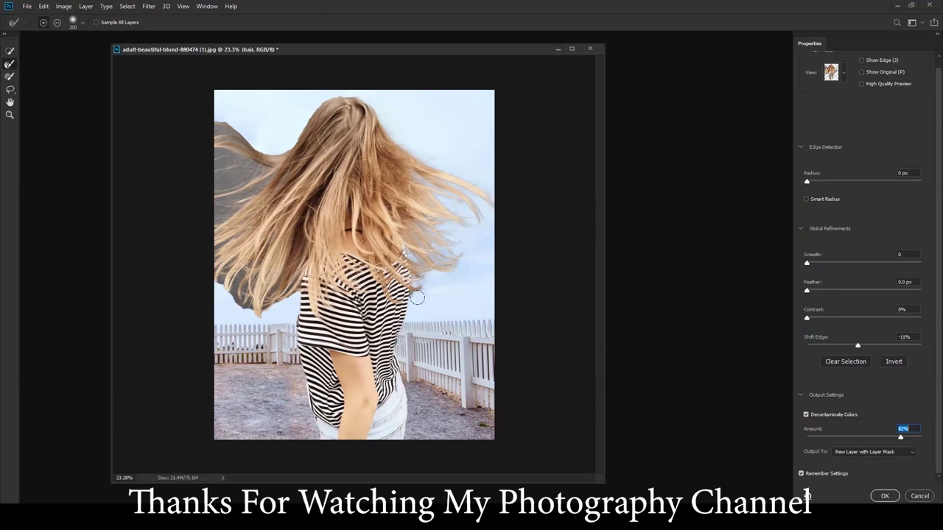
pyautogui.moveTo(343, 89)
pyautogui.mouseDown()
pyautogui.moveTo(229, 179)
pyautogui.moveTo(227, 166)
pyautogui.mouseUp()
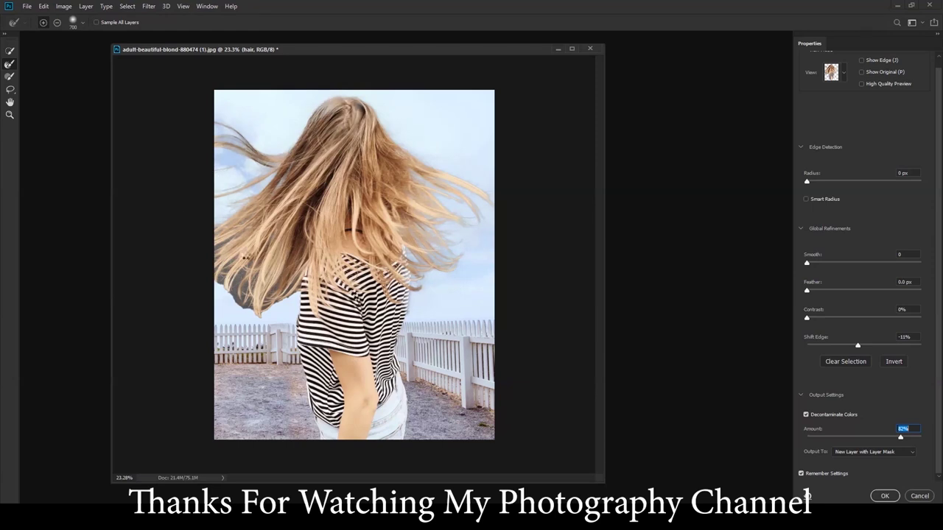
pyautogui.moveTo(246, 236); pyautogui.dragTo(276, 268)
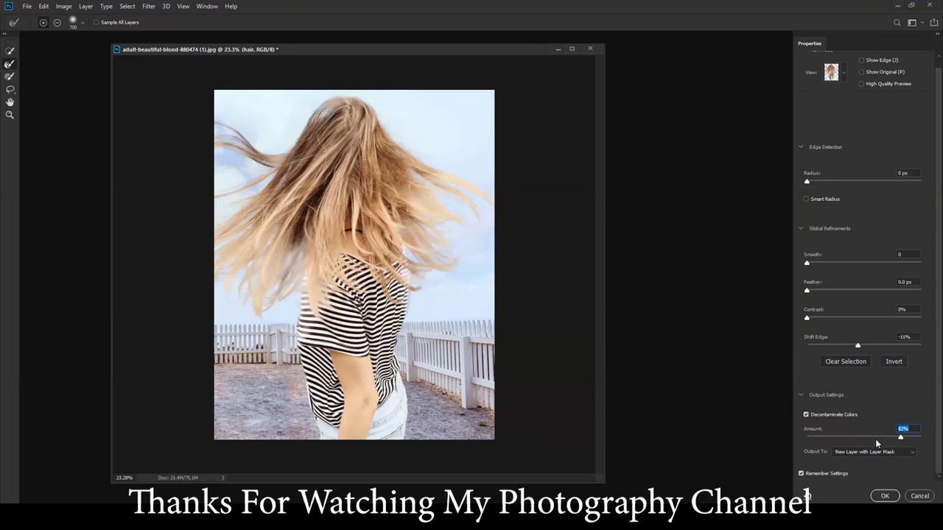
# Turn Decontaminate Colors off and set Shift Edge to -24%
pyautogui.click(806, 415)
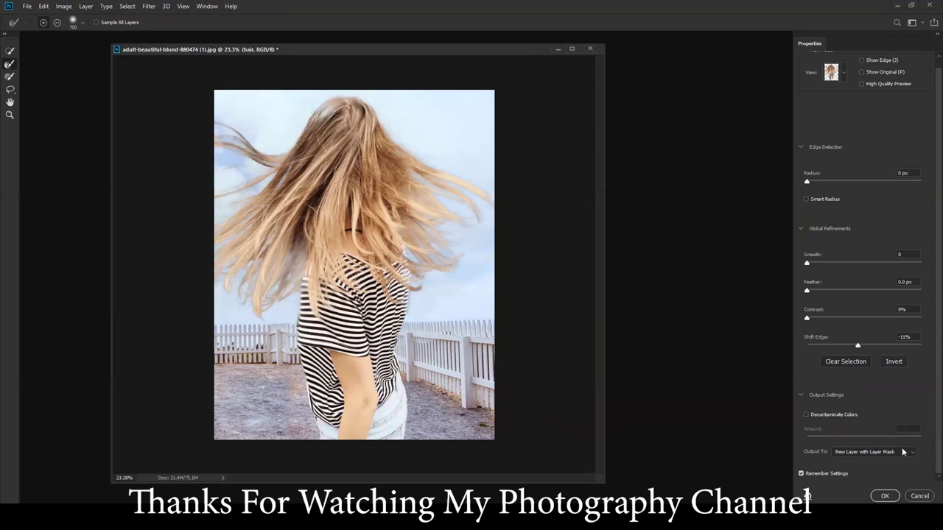
pyautogui.click(840, 415)
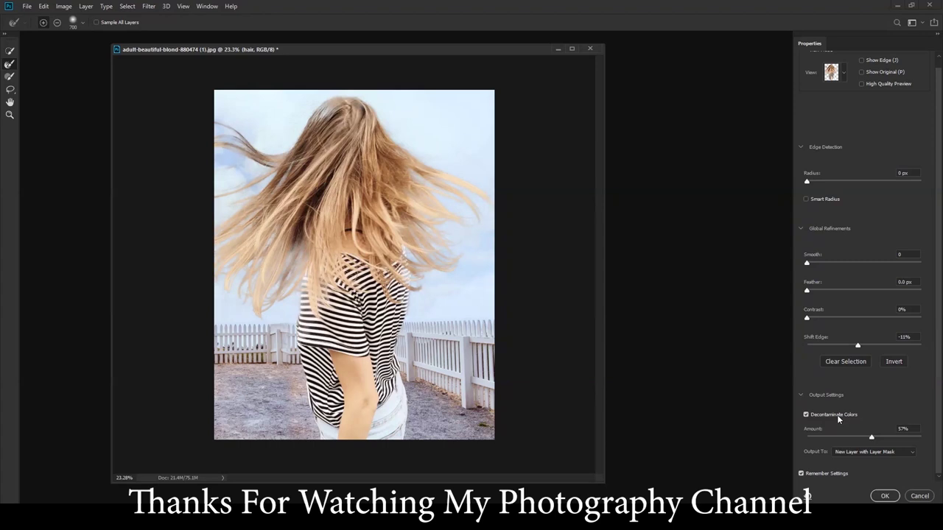
pyautogui.click(837, 416)
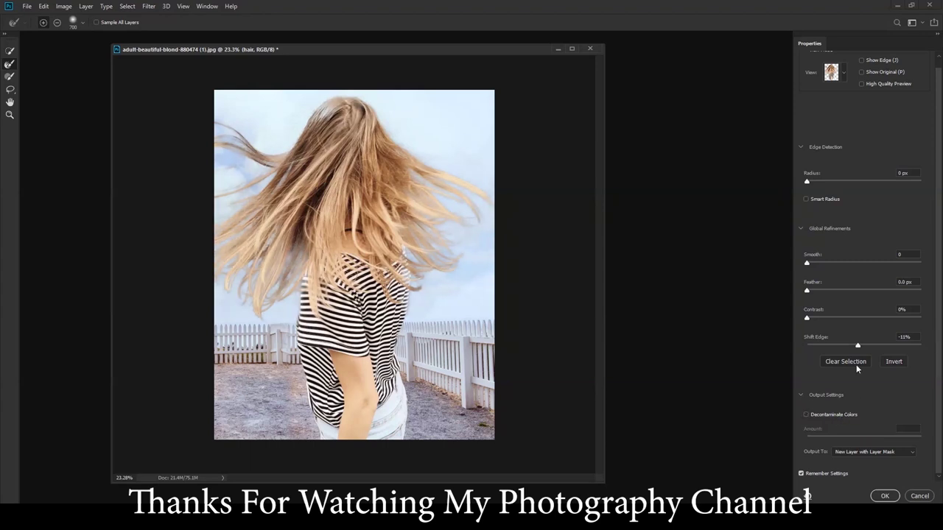
pyautogui.moveTo(857, 345)
pyautogui.mouseDown()
pyautogui.moveTo(840, 344)
pyautogui.moveTo(849, 345)
pyautogui.mouseUp()
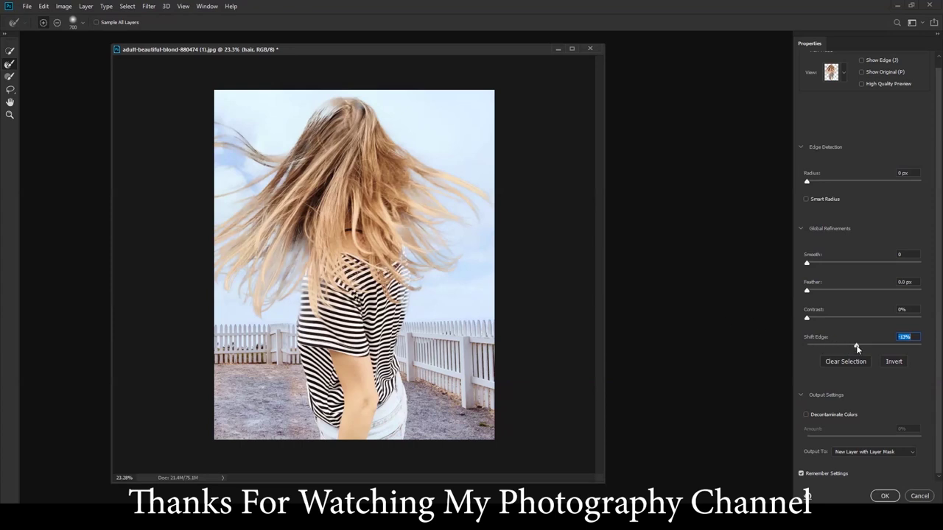
pyautogui.click(844, 71)
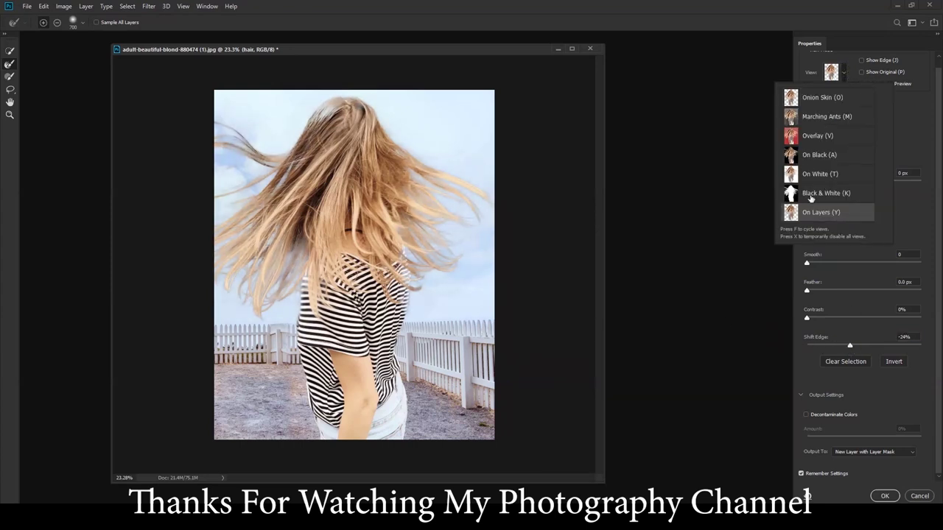
# In Black & White view, paint the hair top and torso edges with a softer brush, then accept
pyautogui.click(247, 81)
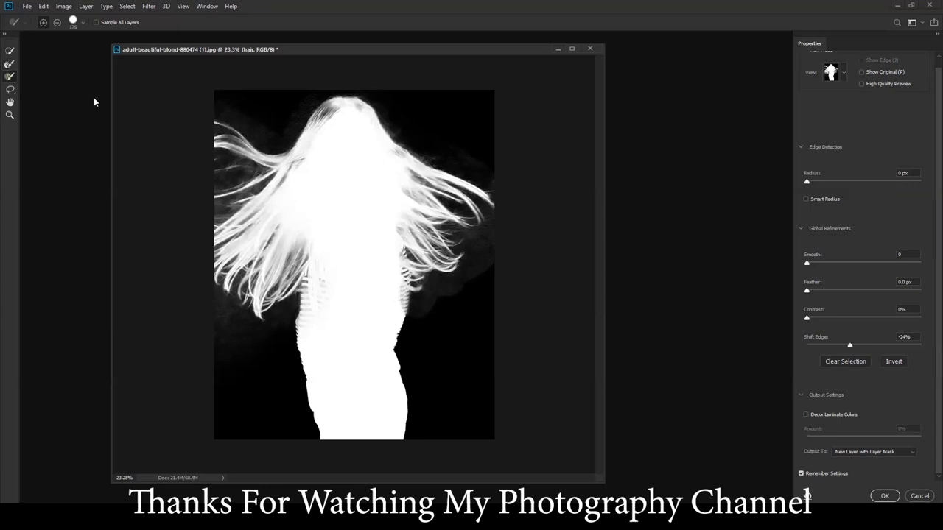
pyautogui.click(88, 23)
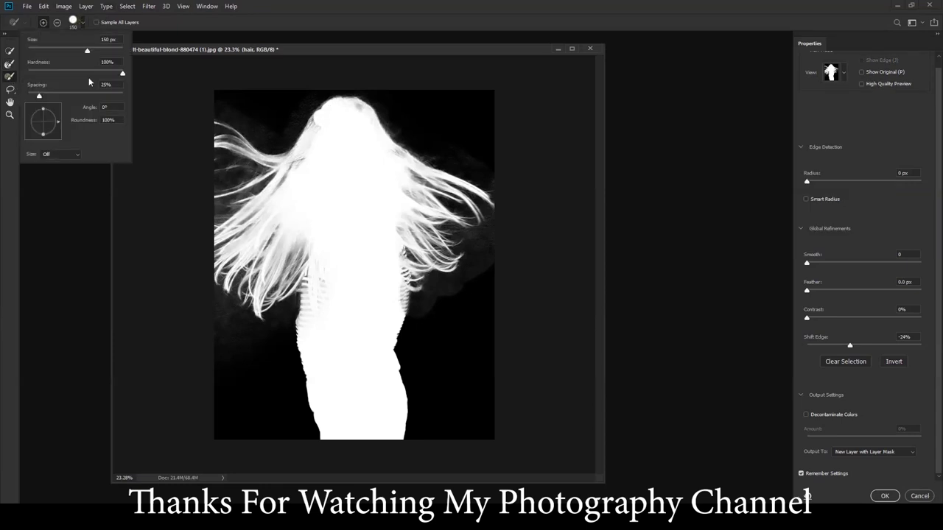
pyautogui.click(47, 73)
pyautogui.moveTo(324, 144); pyautogui.dragTo(365, 119)
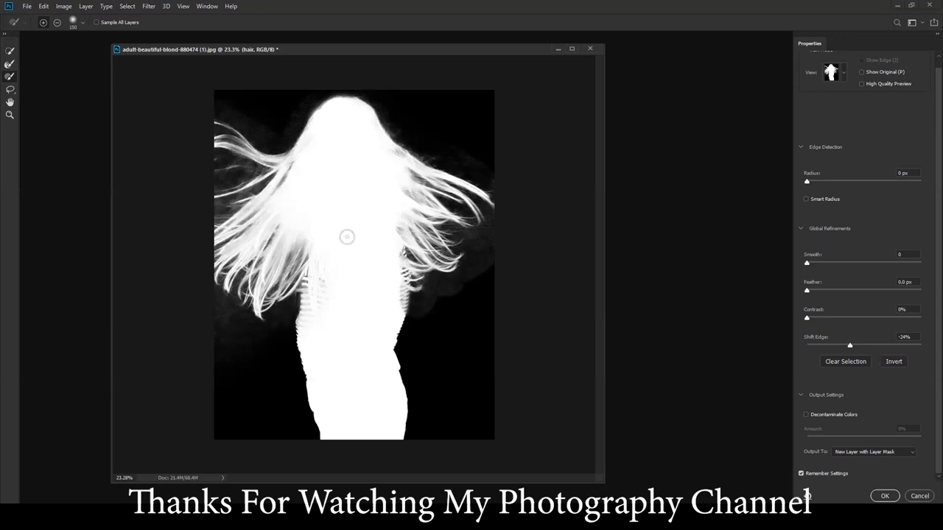
pyautogui.moveTo(307, 313); pyautogui.dragTo(301, 335)
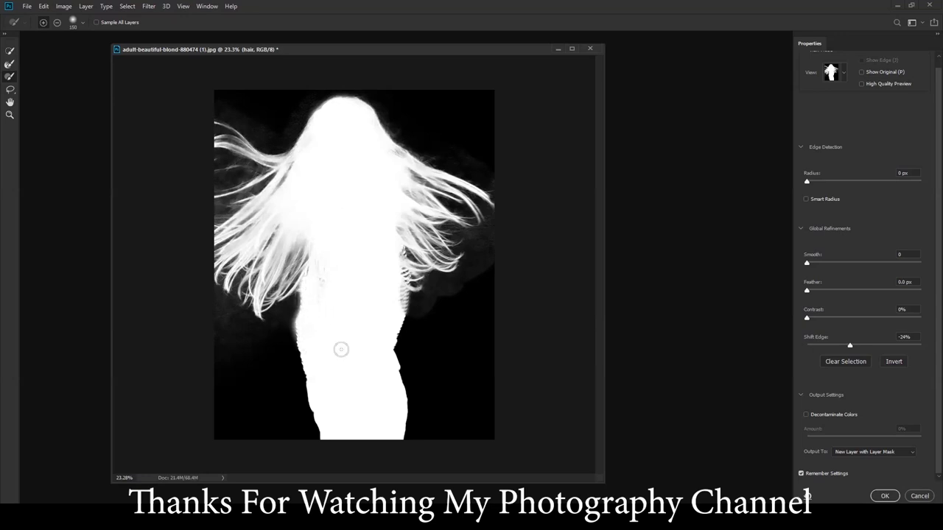
pyautogui.moveTo(400, 315); pyautogui.dragTo(398, 254)
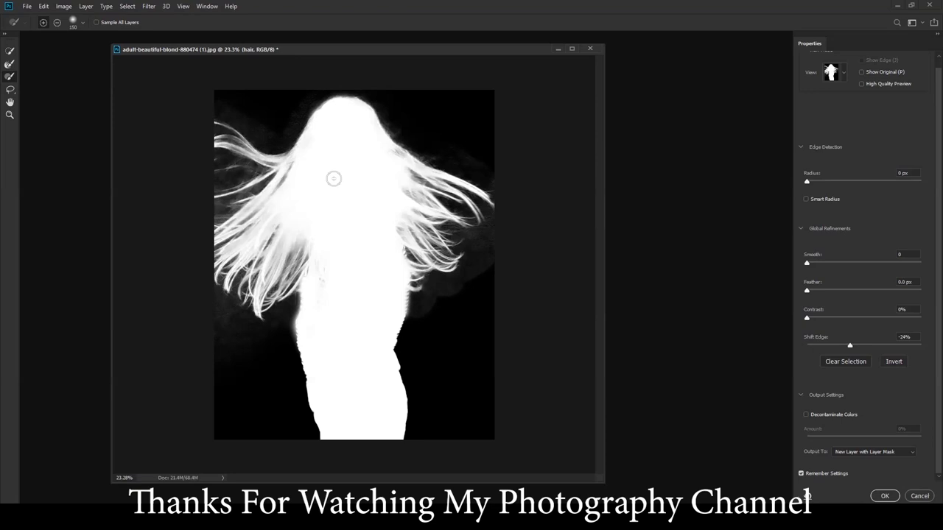
pyautogui.click(837, 74)
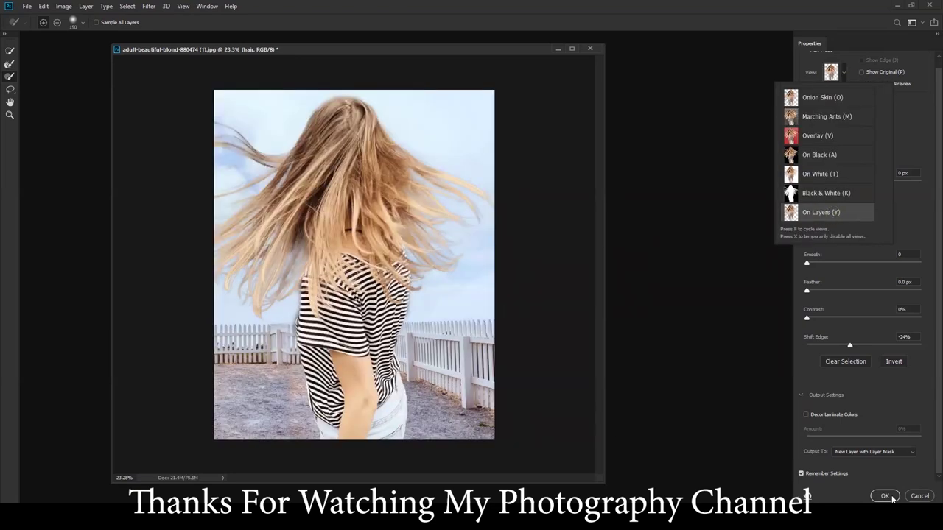
pyautogui.click(884, 495)
# With layer 003 selected, place the purple sky image 002.jpg as an embedded layer
pyautogui.scroll(-2, 484, 263)
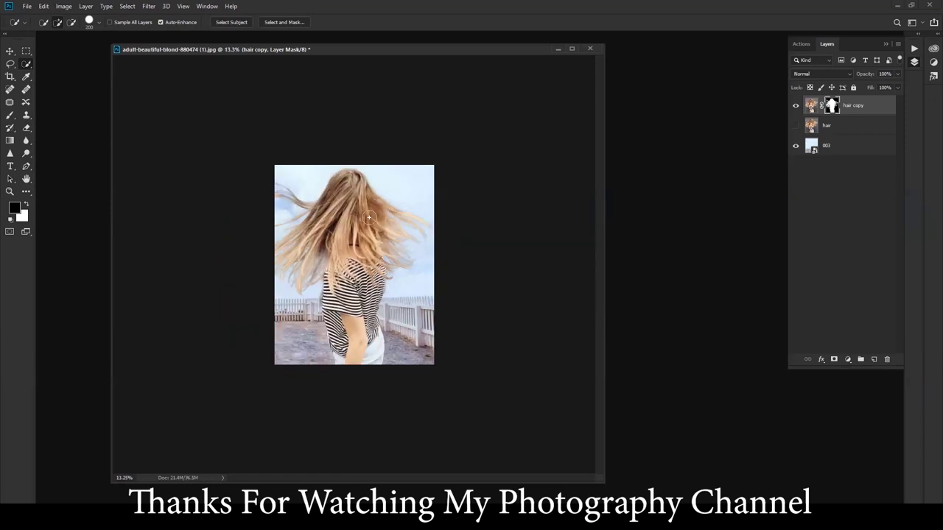
pyautogui.scroll(-2, 353, 153)
pyautogui.moveTo(343, 49); pyautogui.dragTo(332, 52)
pyautogui.click(828, 150)
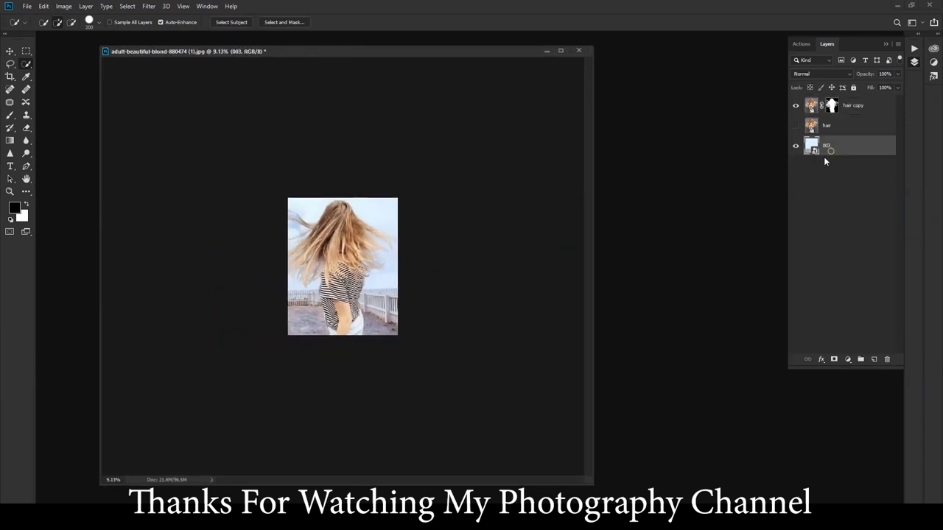
pyautogui.click(26, 6)
pyautogui.click(52, 191)
pyautogui.click(316, 81)
pyautogui.click(206, 83)
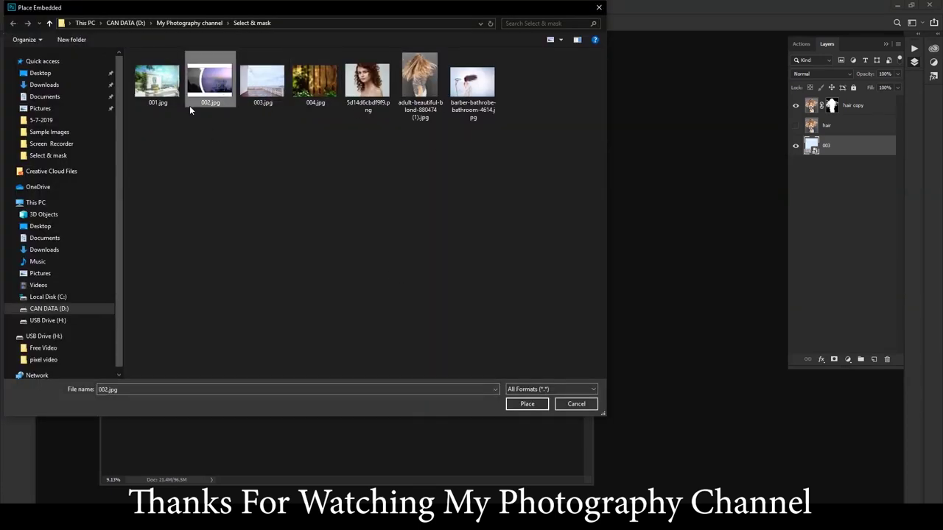
pyautogui.click(527, 404)
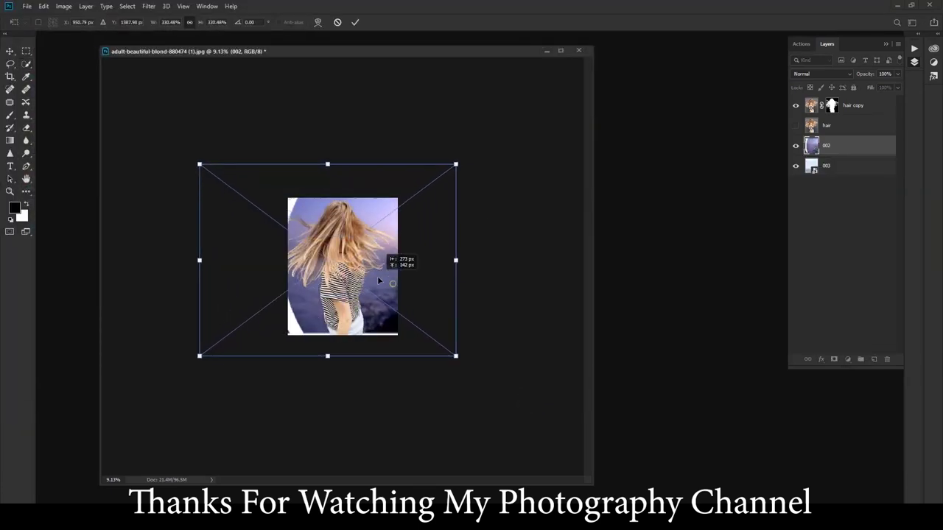
# Scale the 002 sky up to fill the canvas, then select the hair copy layer
pyautogui.hotkey('ctrl', 't')
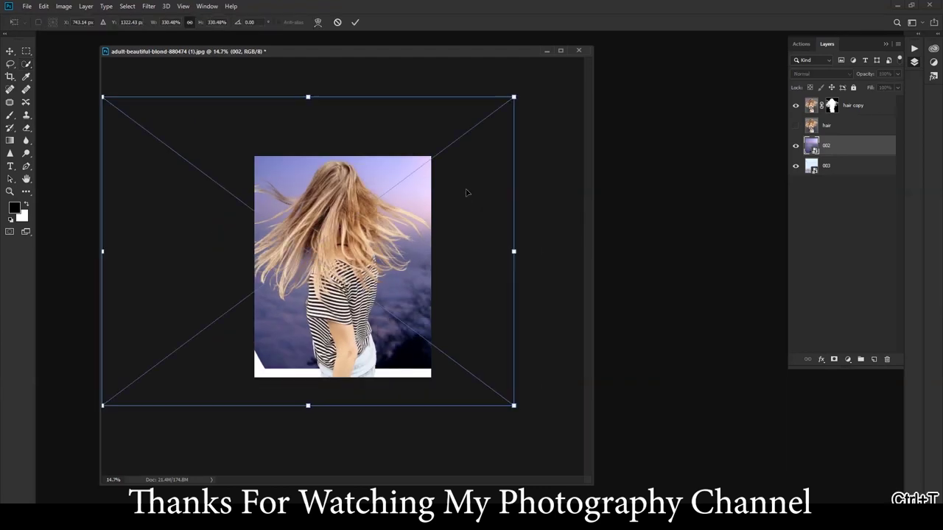
pyautogui.moveTo(514, 95); pyautogui.dragTo(467, 190)
pyautogui.press('Return')
pyautogui.hotkey('ctrl', '0')
pyautogui.press('w')
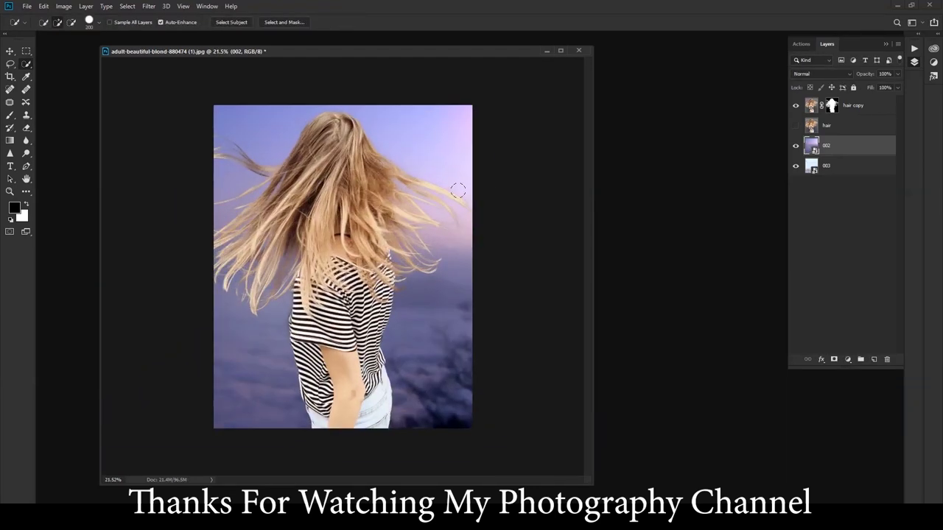
pyautogui.click(853, 105)
pyautogui.hotkey('ctrl', '-')
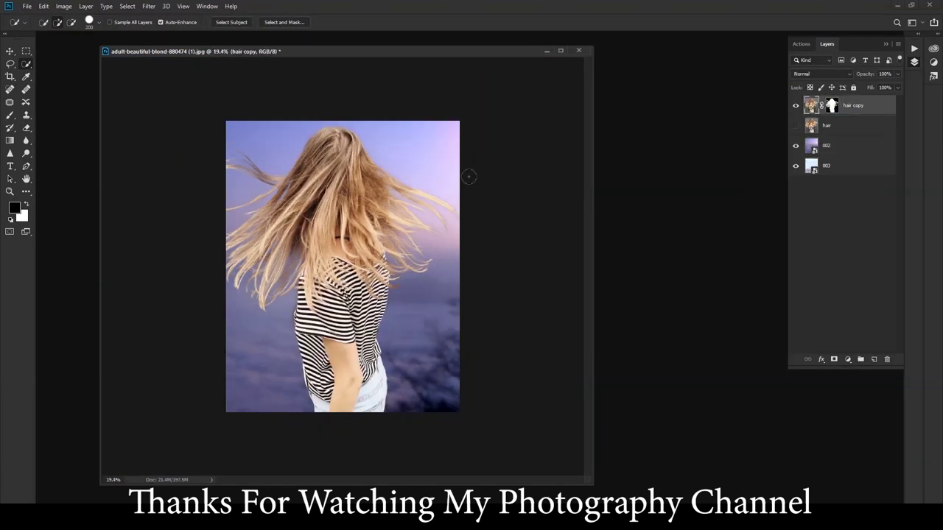